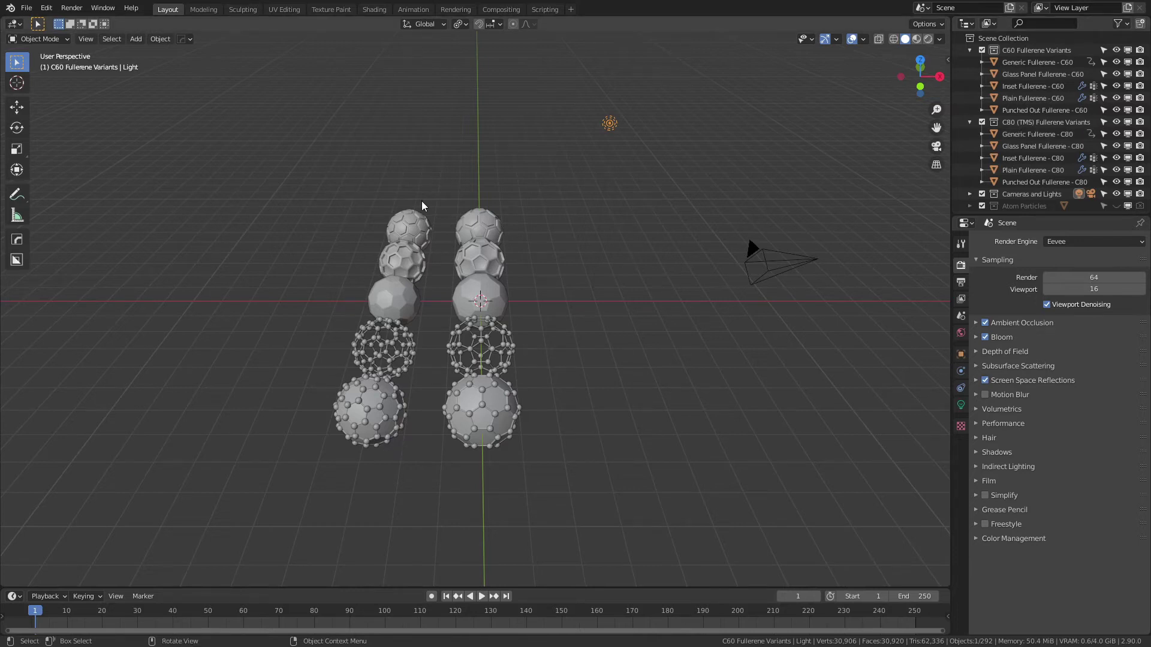
# Hide and collapse the C80 variants collection, then orbit so the C60 row lines up
pyautogui.click(1117, 122)
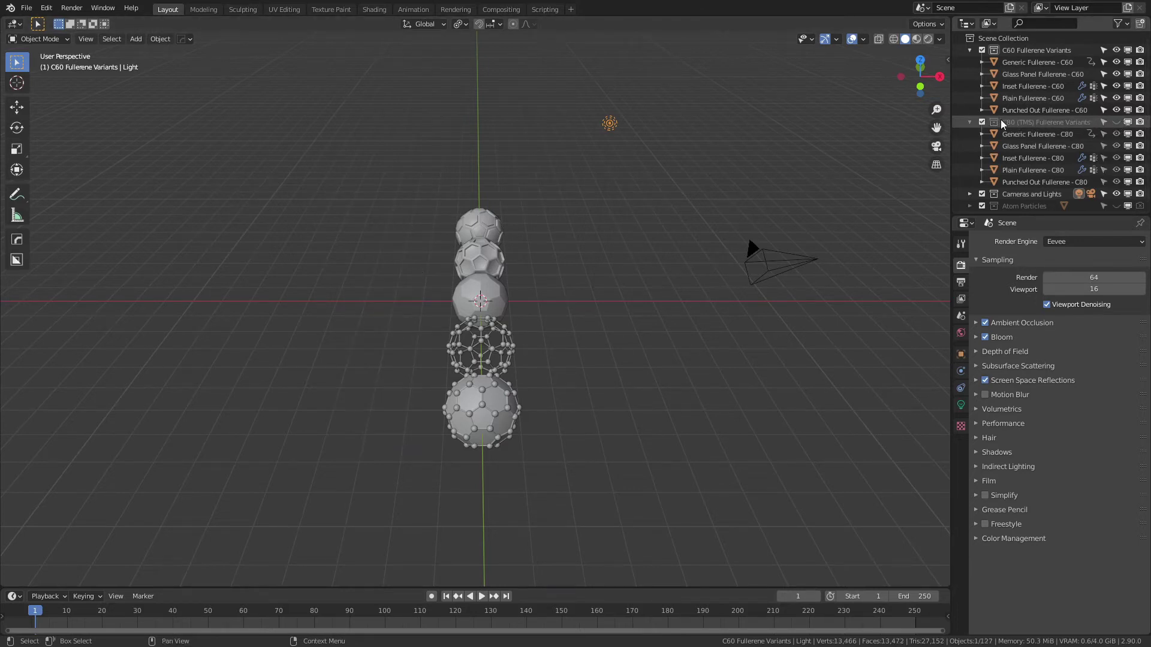
pyautogui.click(969, 121)
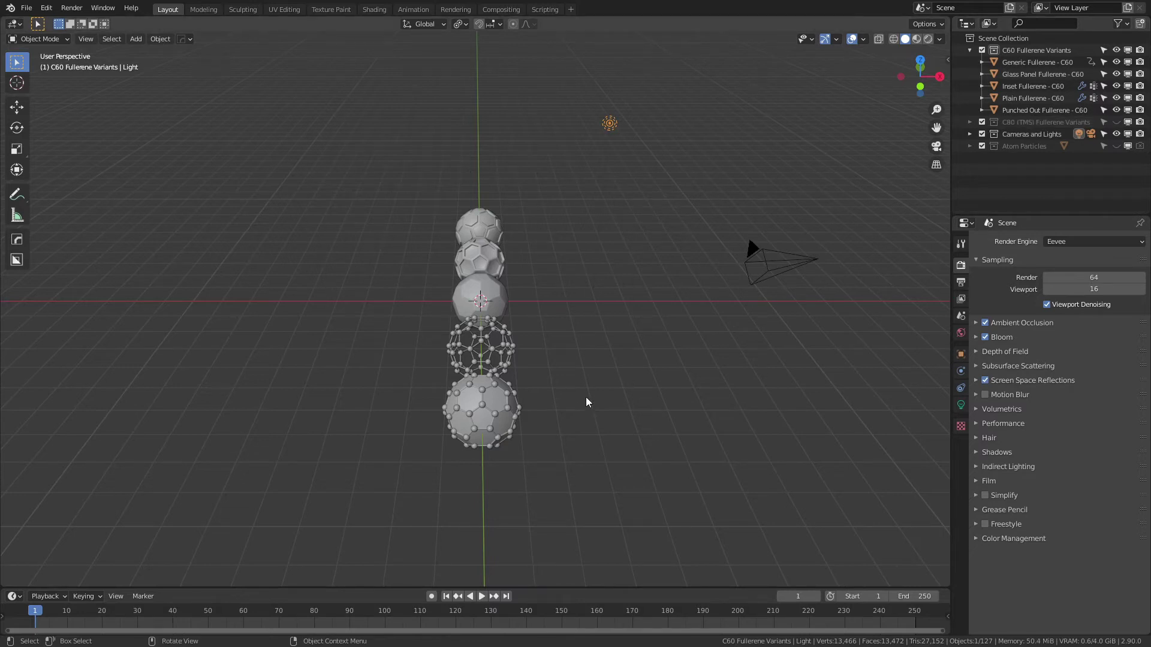
pyautogui.moveTo(609, 383); pyautogui.dragTo(462, 339, button='middle')
pyautogui.scroll(3, 537, 344)
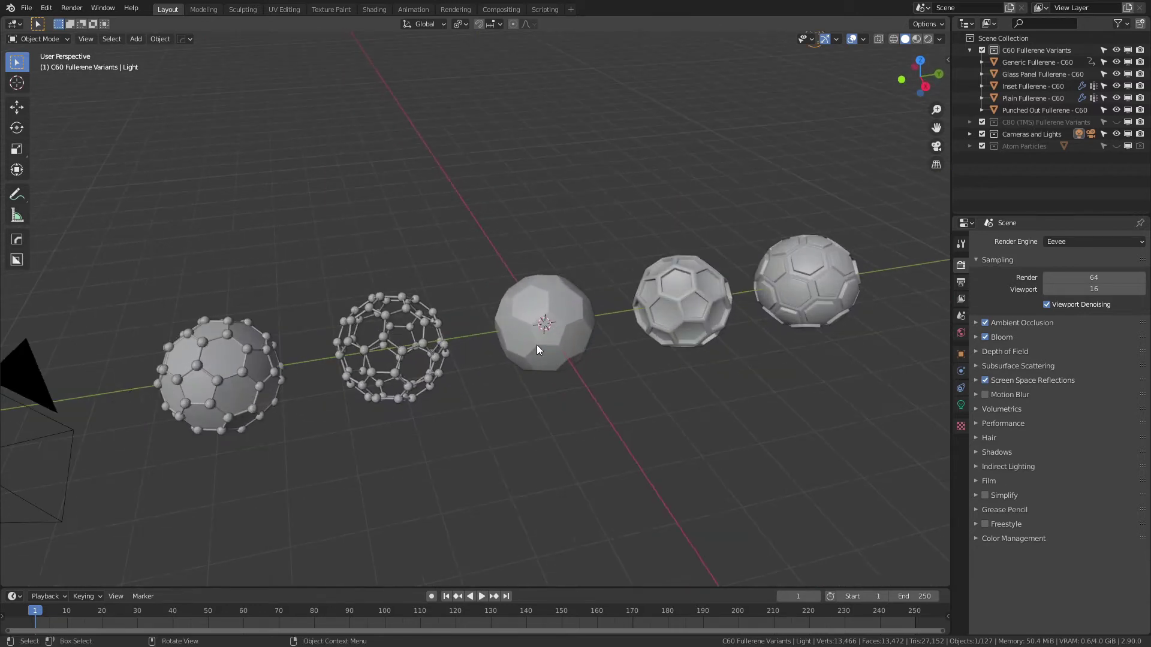
# Compare the modifiers of the plain, inset, punched-out, wireframe and glass panel C60 variants
pyautogui.click(542, 303)
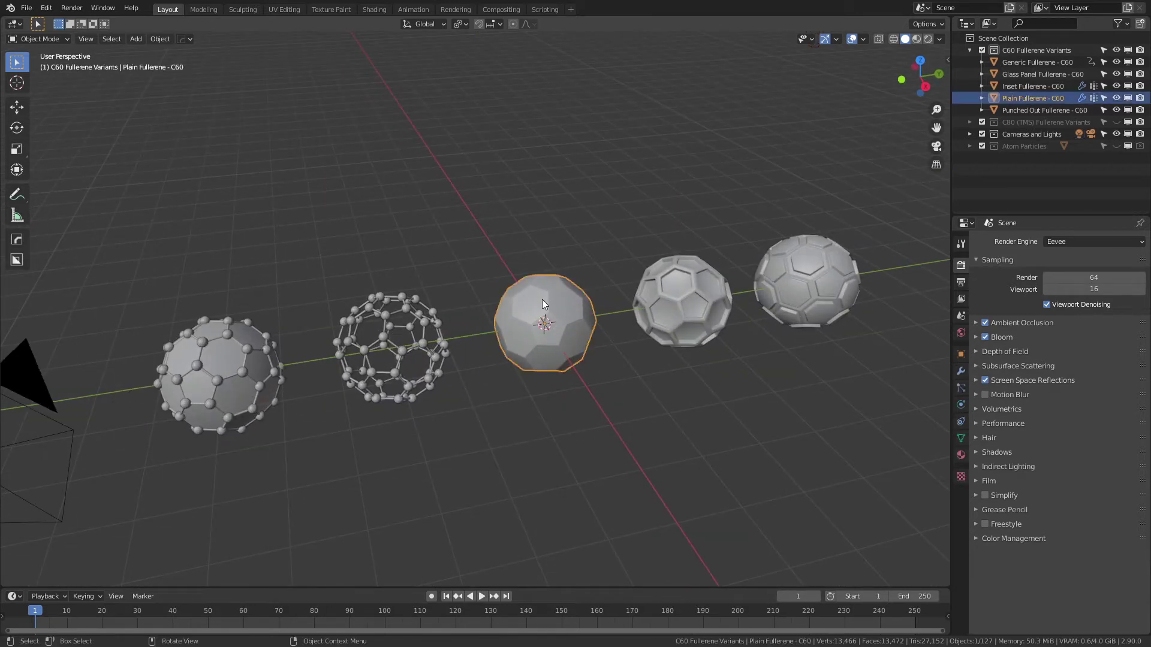
pyautogui.click(960, 372)
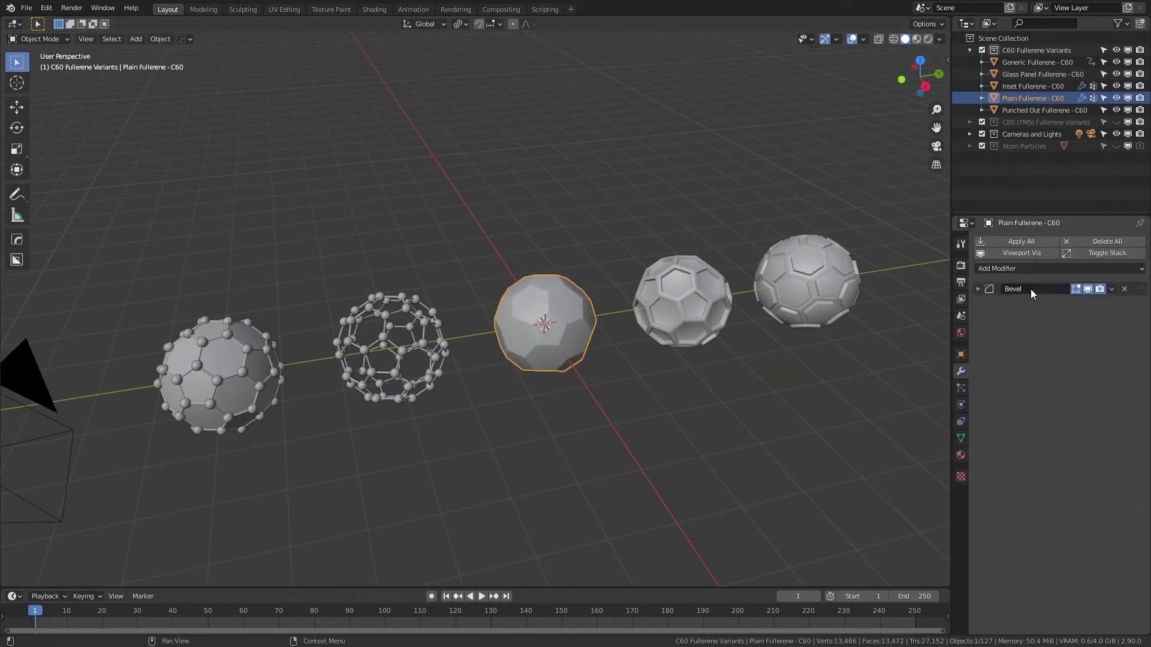
pyautogui.click(675, 301)
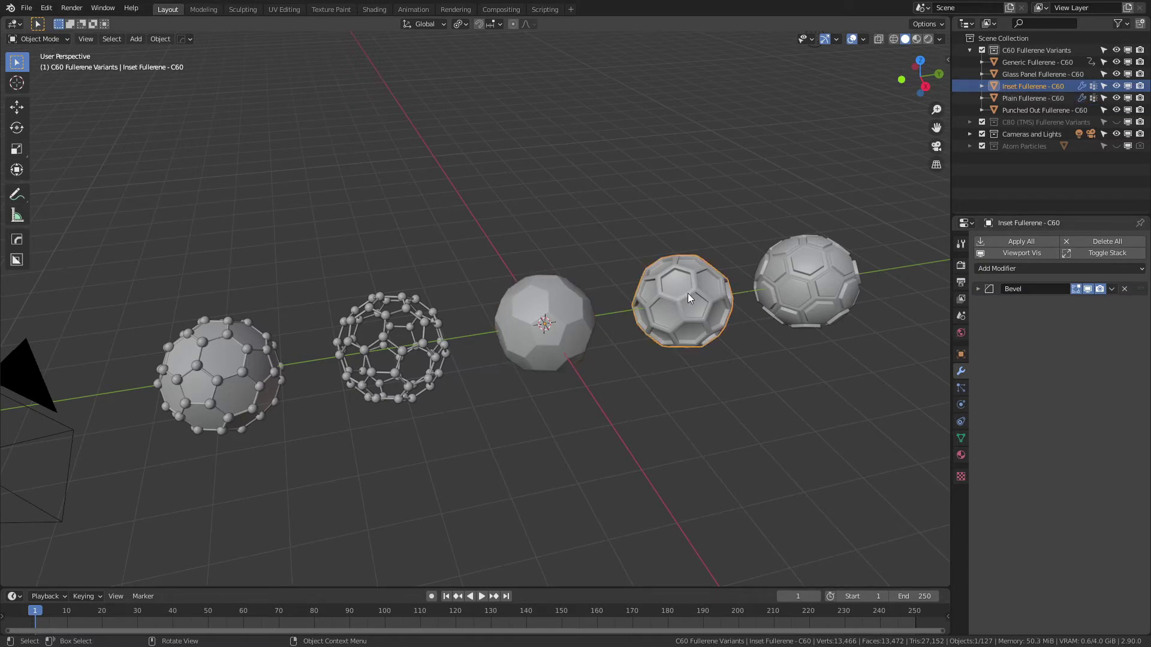
pyautogui.click(797, 281)
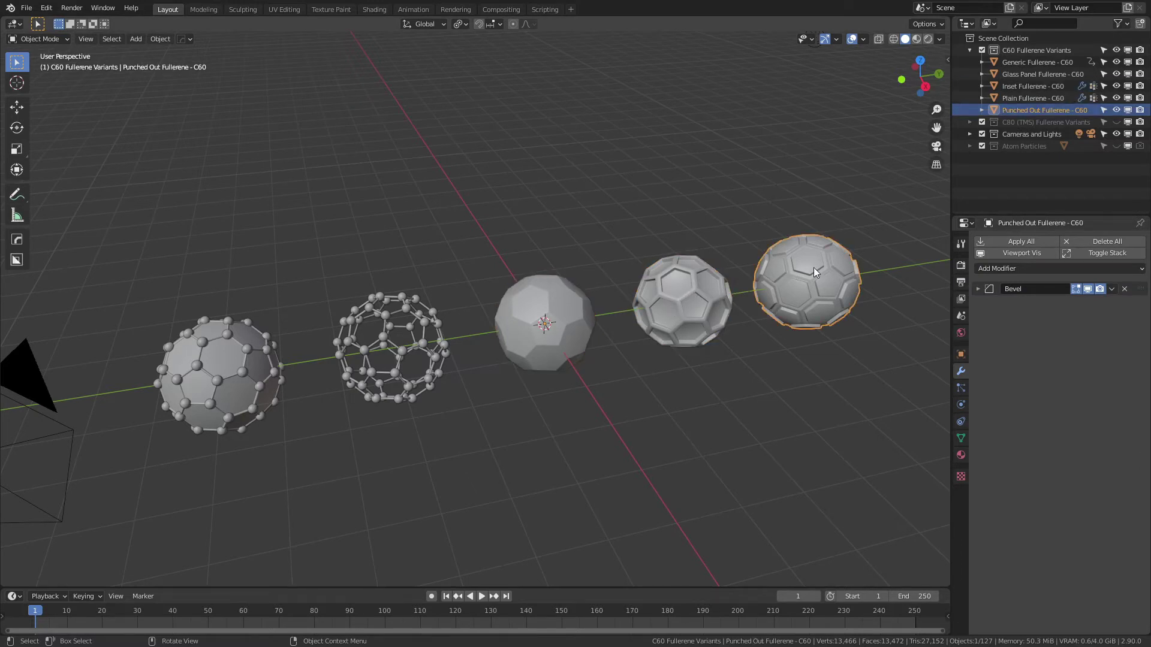
pyautogui.click(694, 298)
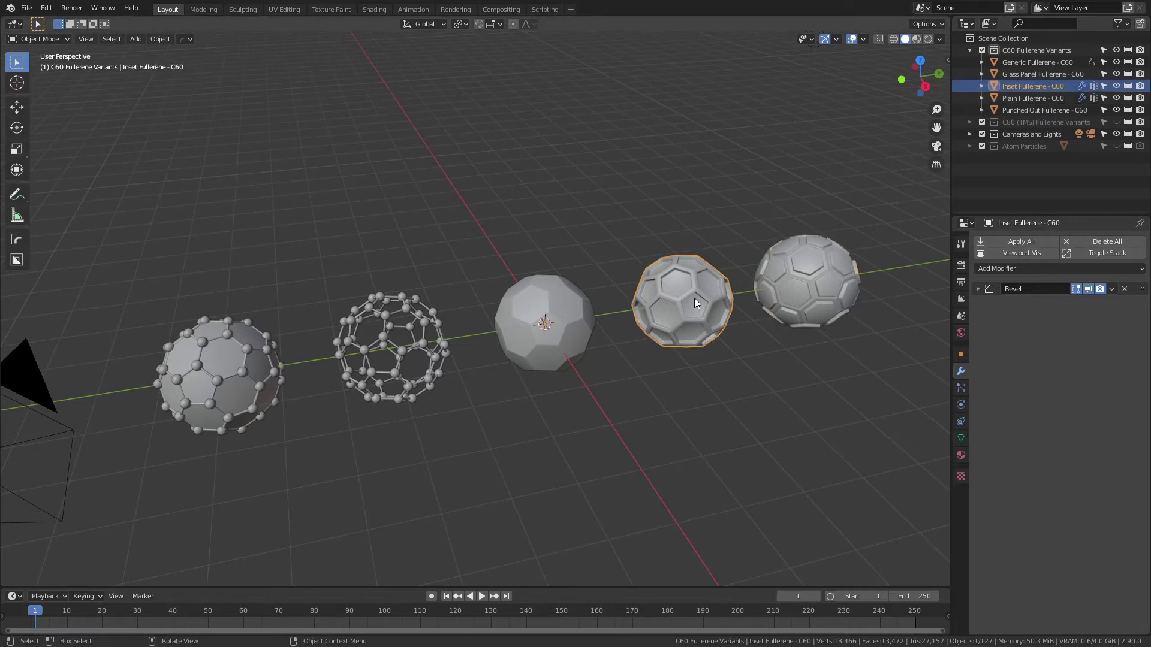
pyautogui.click(797, 265)
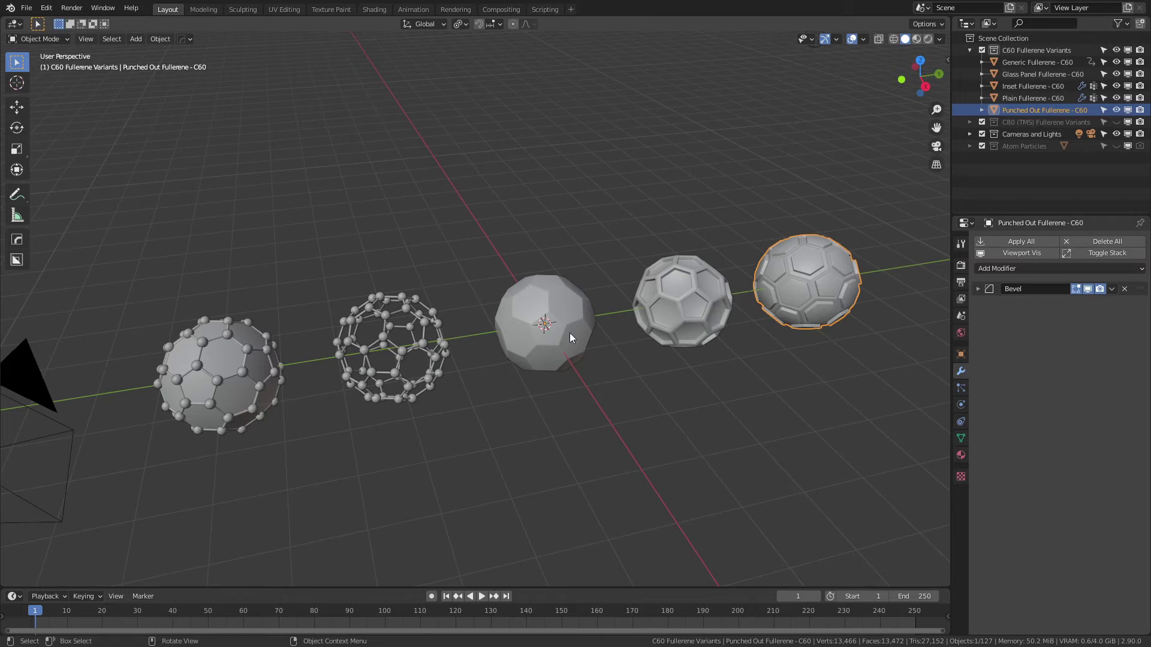
pyautogui.click(571, 312)
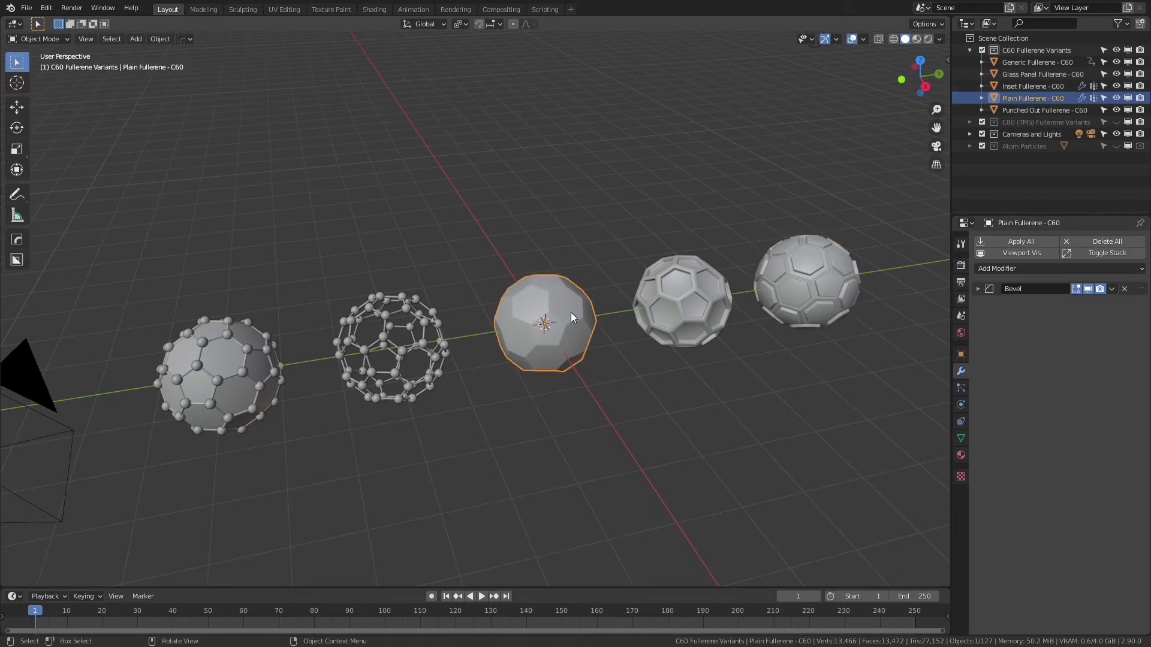
pyautogui.click(366, 340)
pyautogui.click(221, 384)
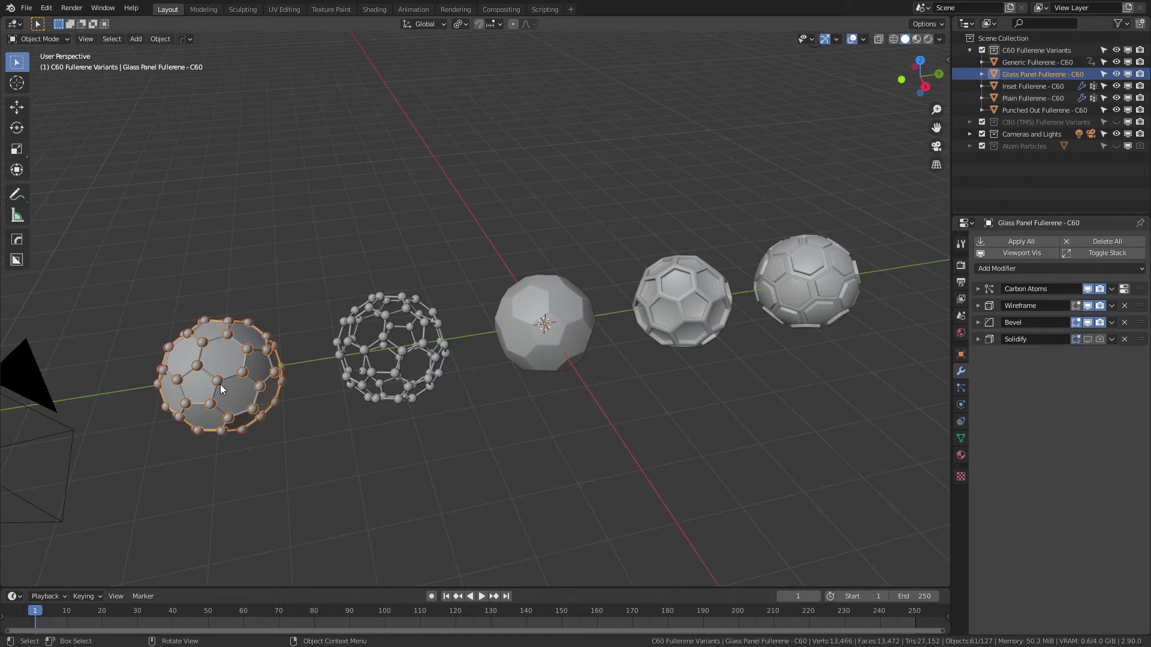
pyautogui.click(466, 469)
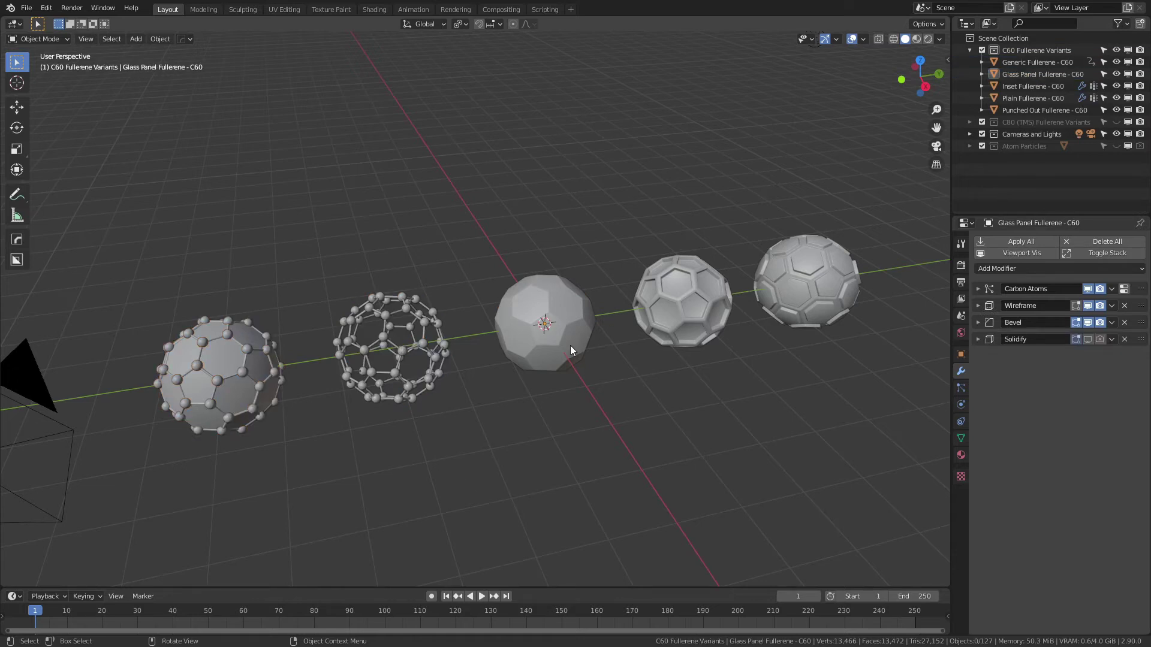
# Switch to Material Preview shading and inspect the Plain Fullerene's Bevel modifier
pyautogui.press('z')
pyautogui.click(572, 399)
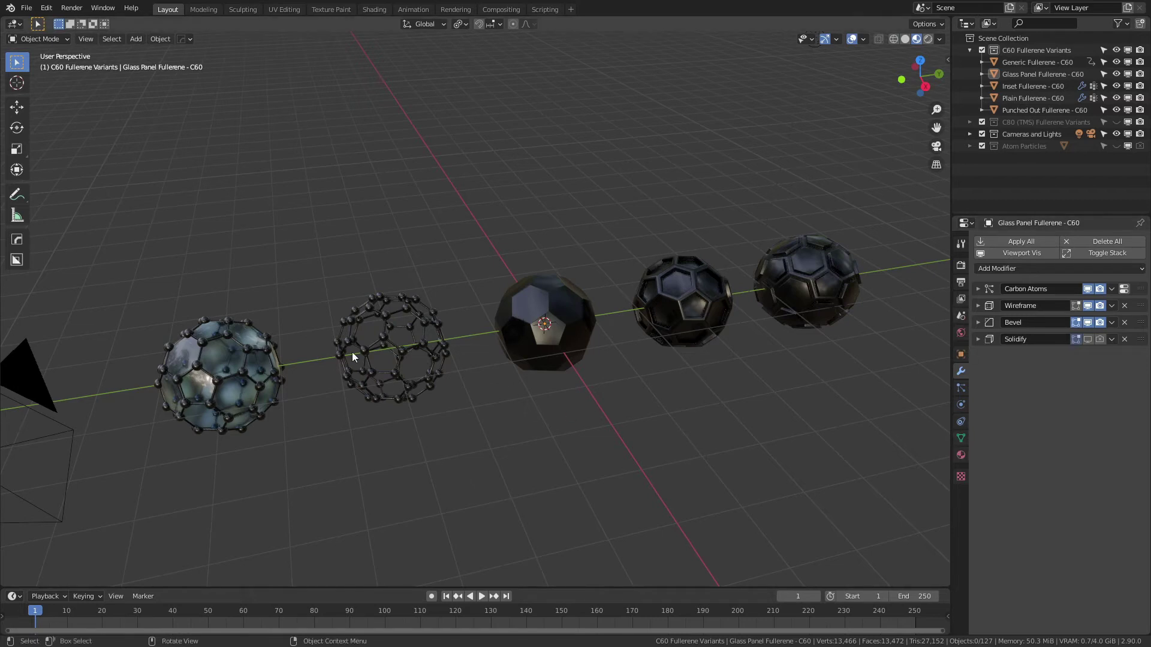
pyautogui.click(563, 312)
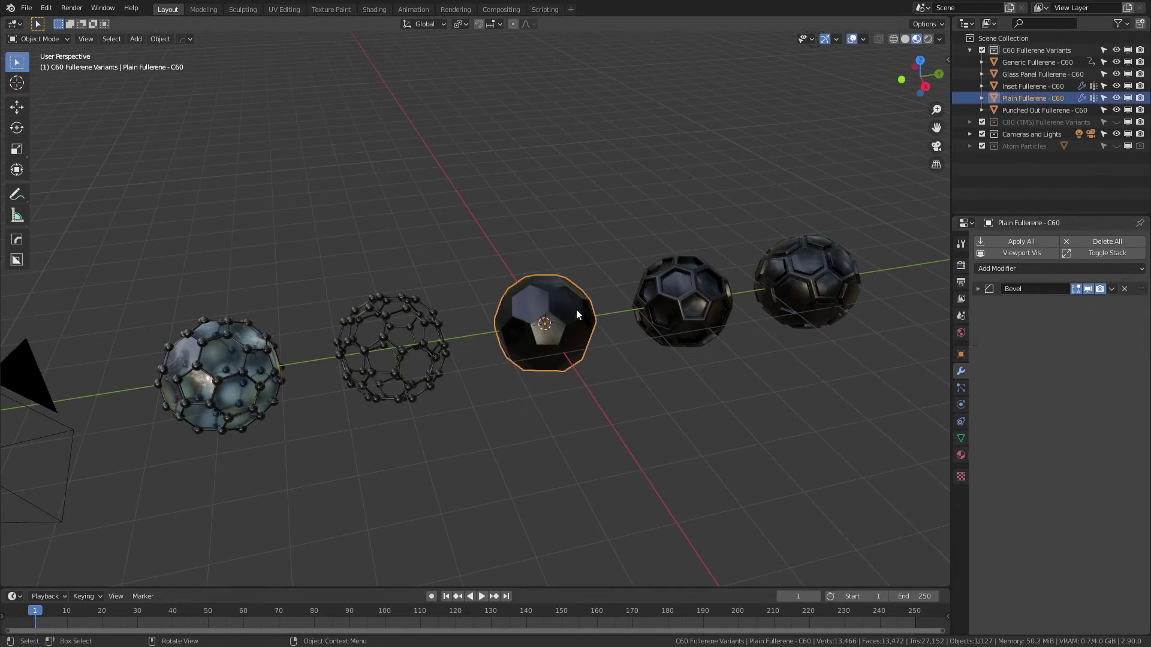
pyautogui.click(974, 289)
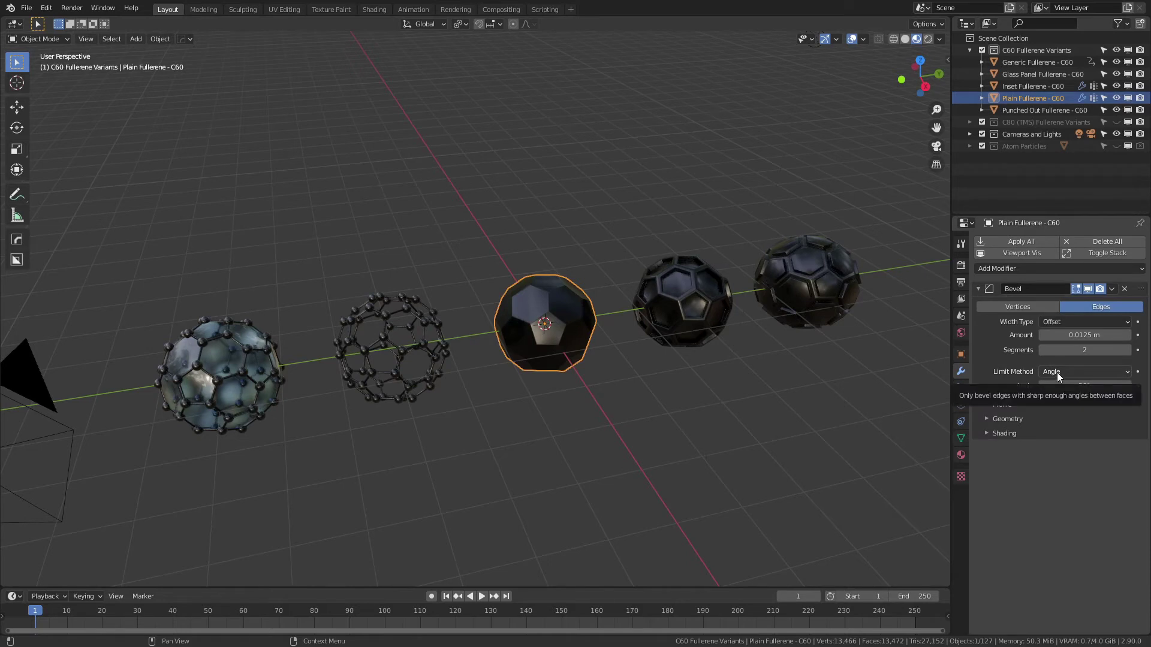
pyautogui.click(979, 290)
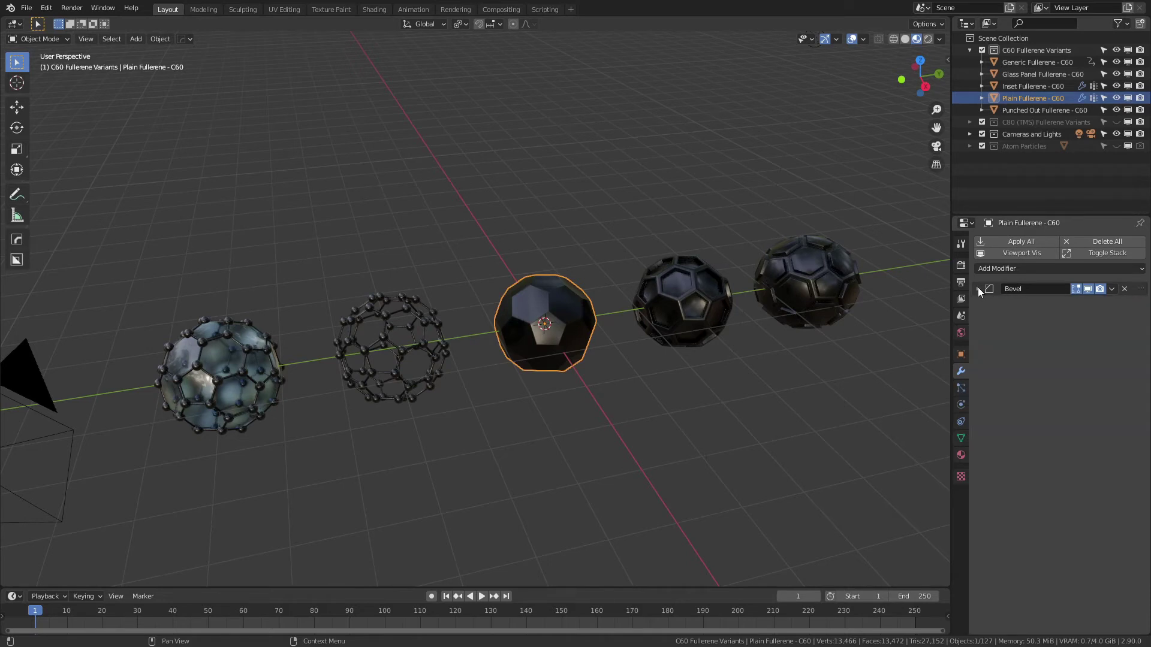
# Review the Plain Fullerene's Fullerene Cage Material, leaving the material unchanged
pyautogui.click(961, 456)
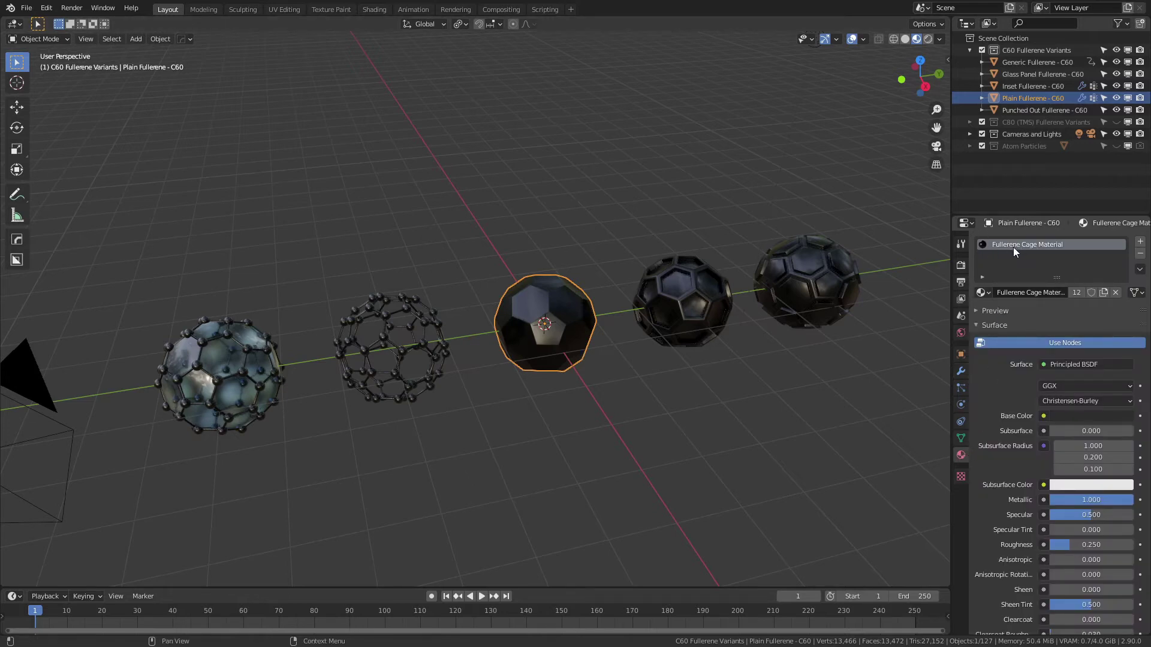
pyautogui.click(992, 292)
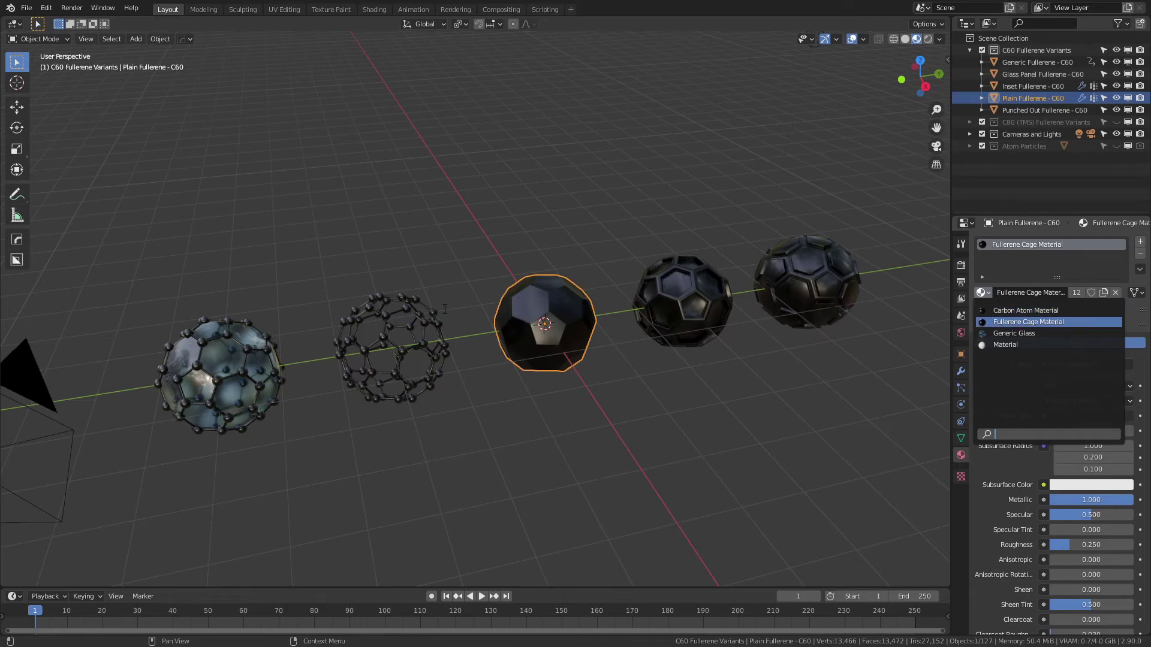
pyautogui.click(452, 480)
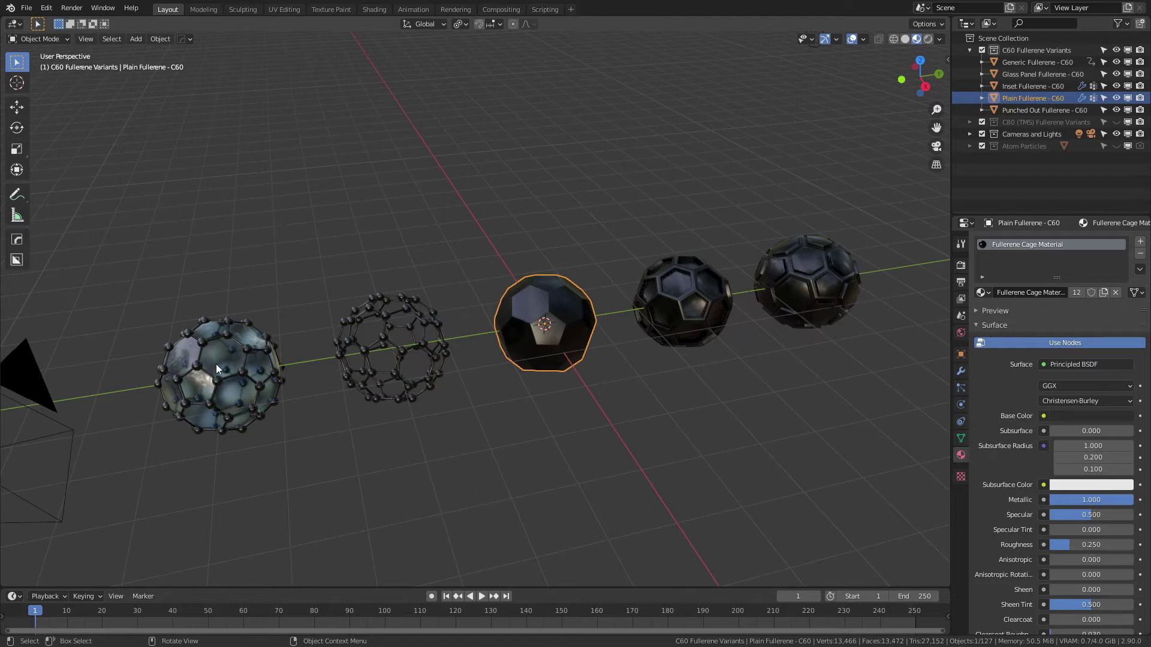
# Review the Eevee render settings, including Screen Space Reflections
pyautogui.click(961, 264)
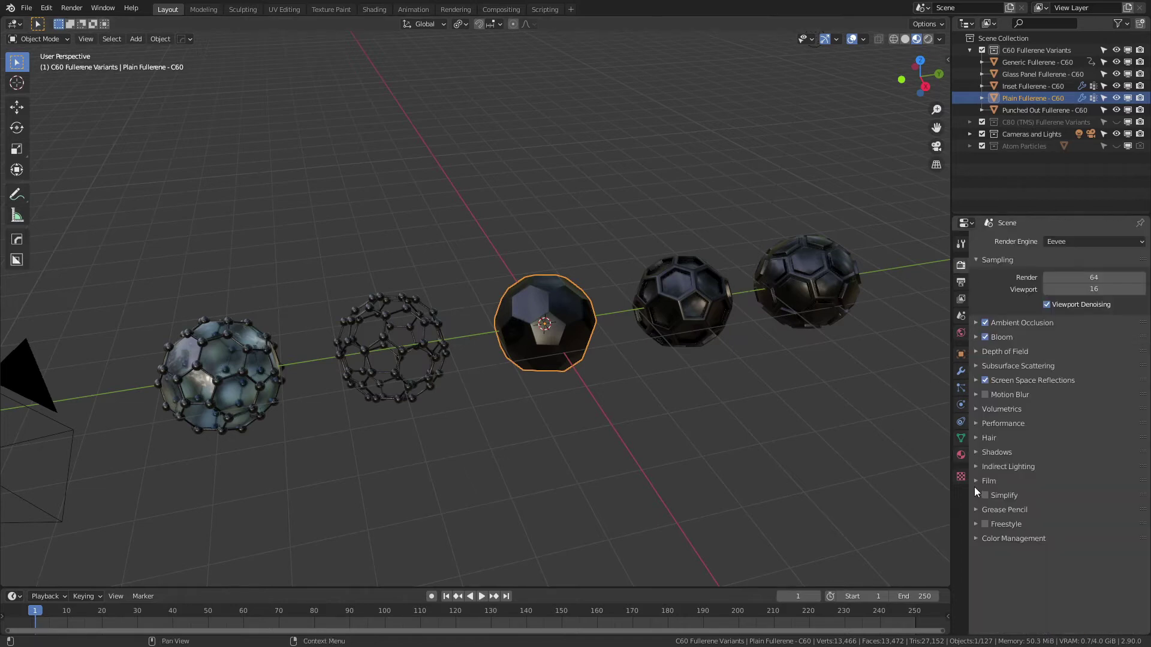
pyautogui.click(1027, 380)
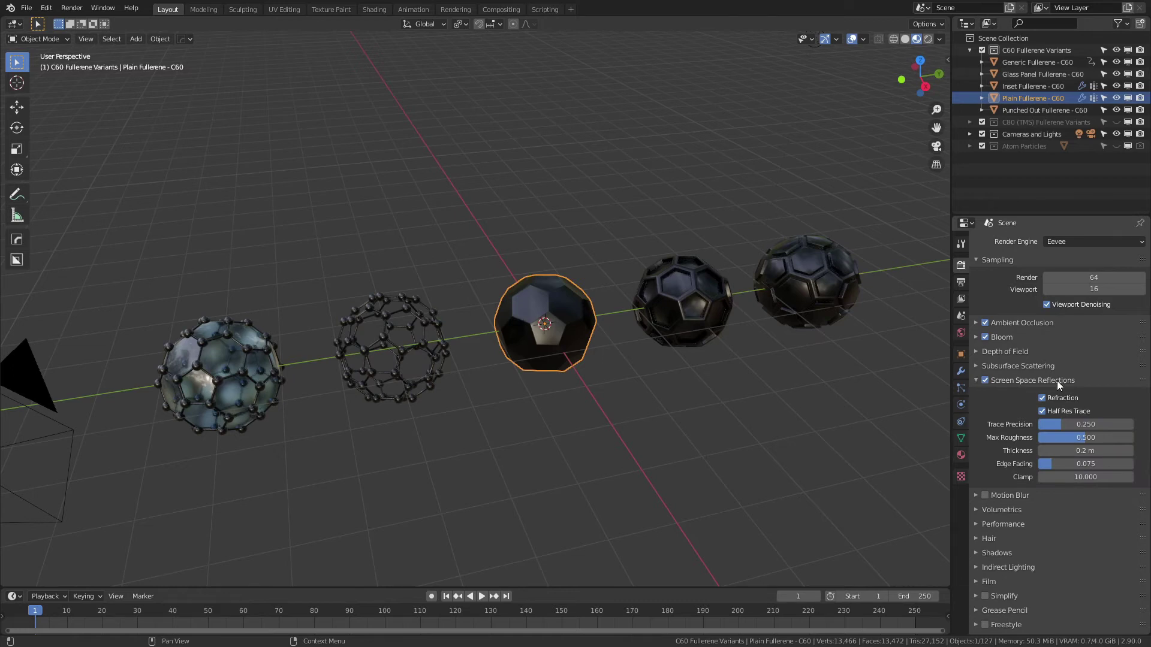
pyautogui.click(977, 381)
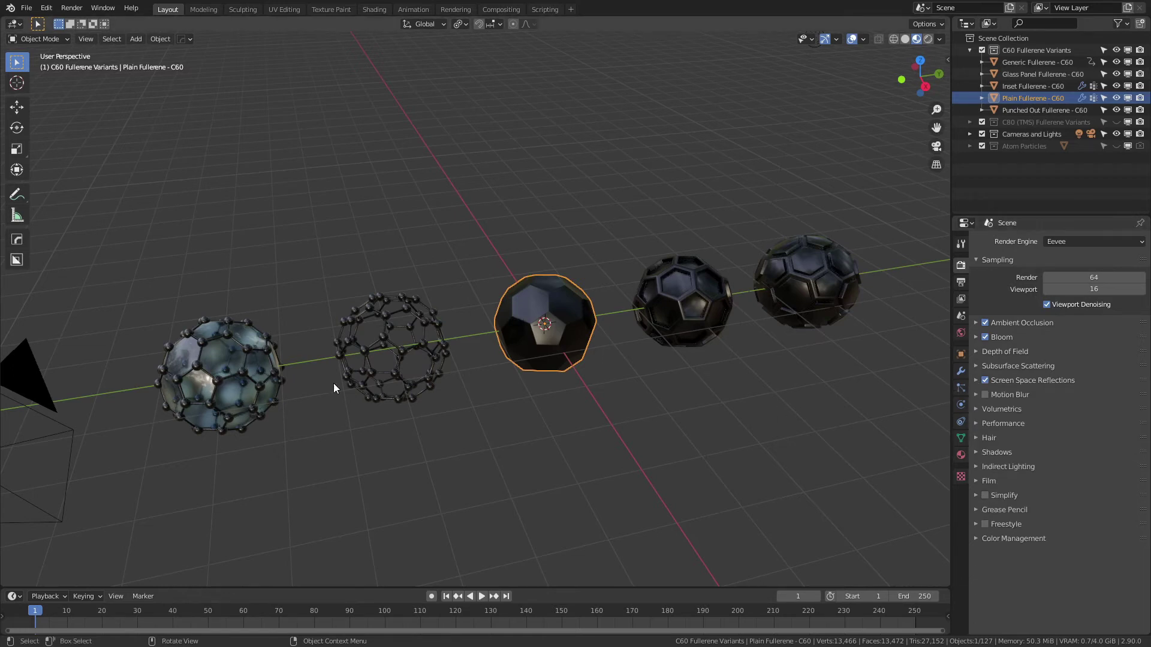
# Compare Rendered and Material Preview shading, ending on Rendered, and zoom out
pyautogui.press('z')
pyautogui.click(335, 317)
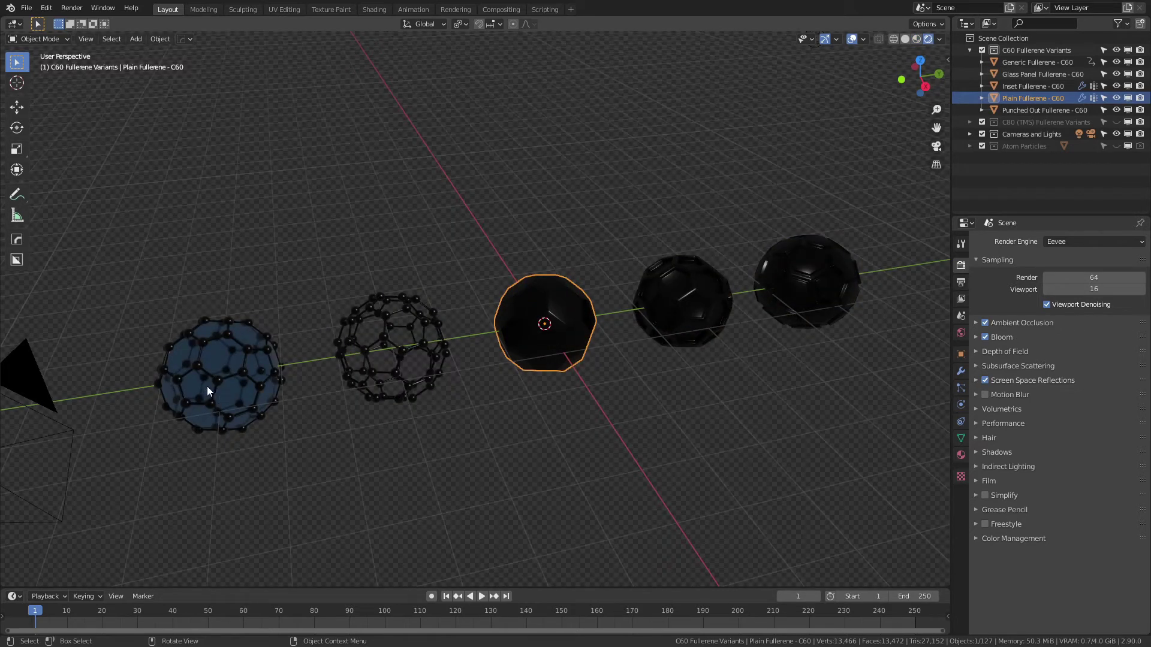
pyautogui.press('z')
pyautogui.click(203, 460)
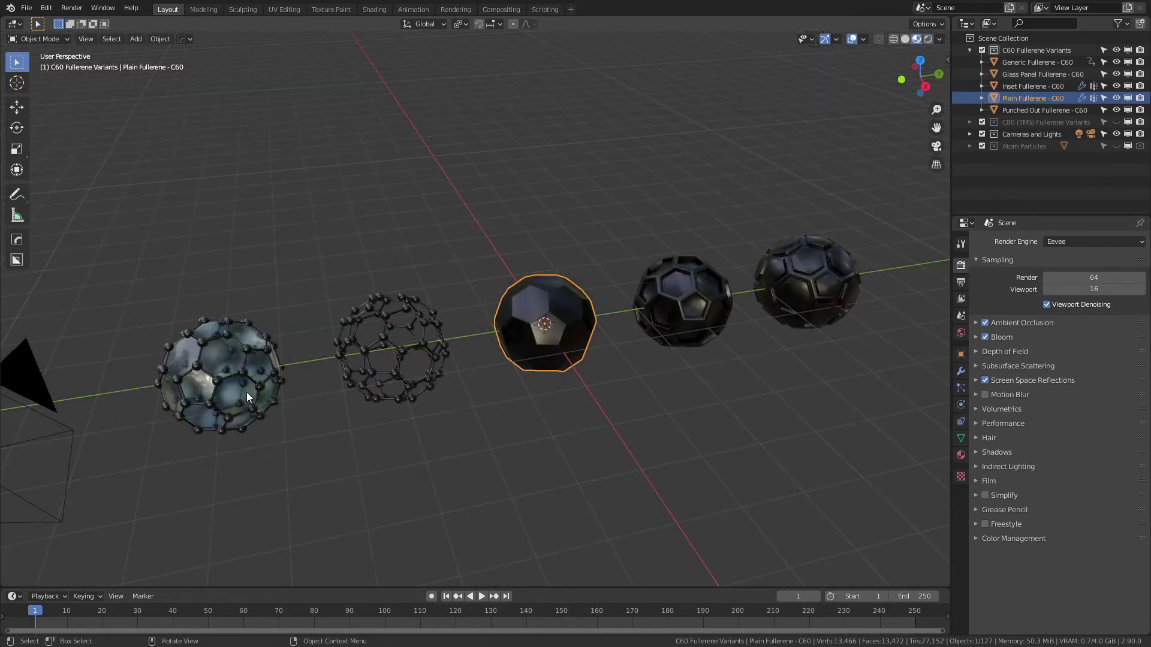
pyautogui.press('z')
pyautogui.click(275, 315)
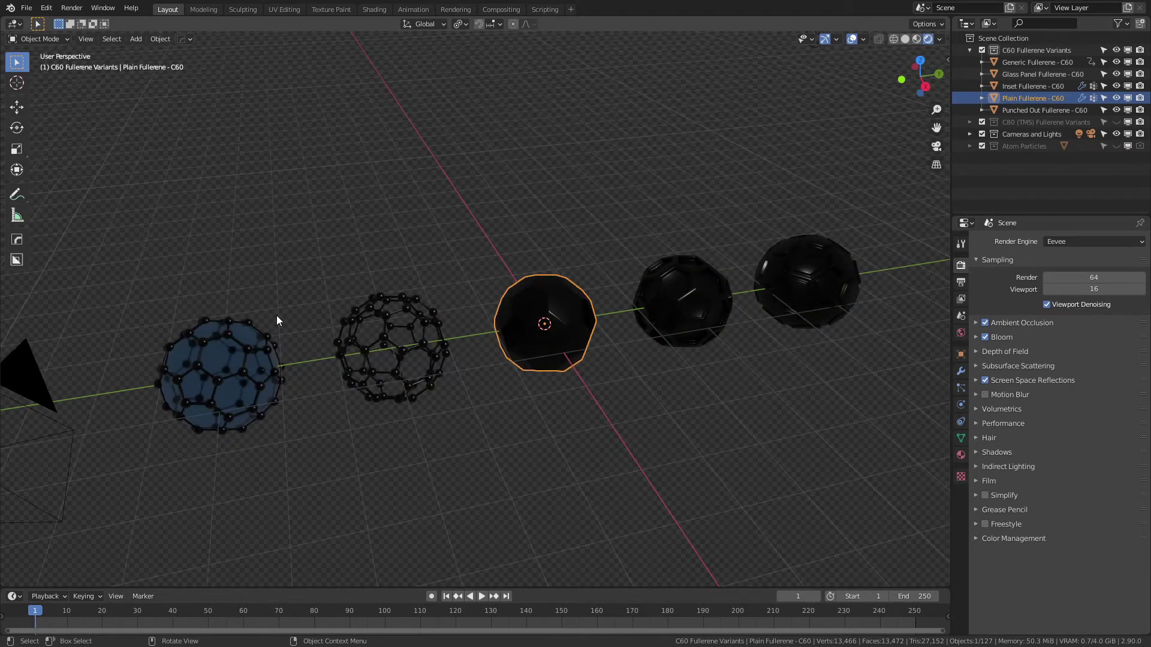
pyautogui.scroll(-2, 276, 315)
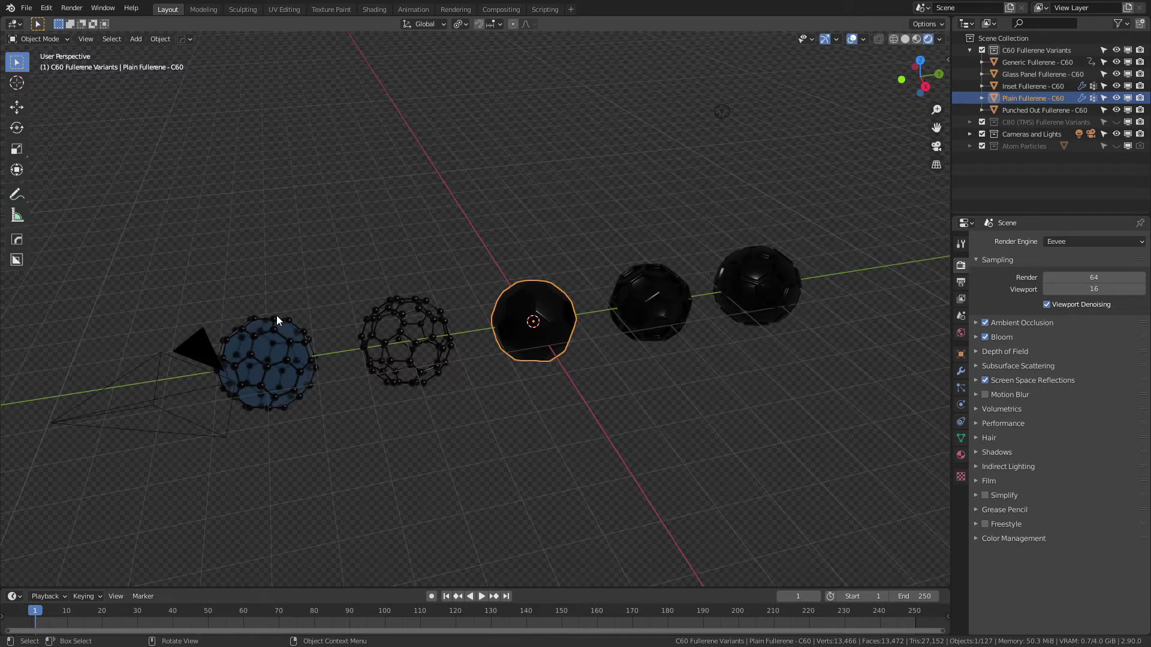
pyautogui.press('z')
pyautogui.click(286, 380)
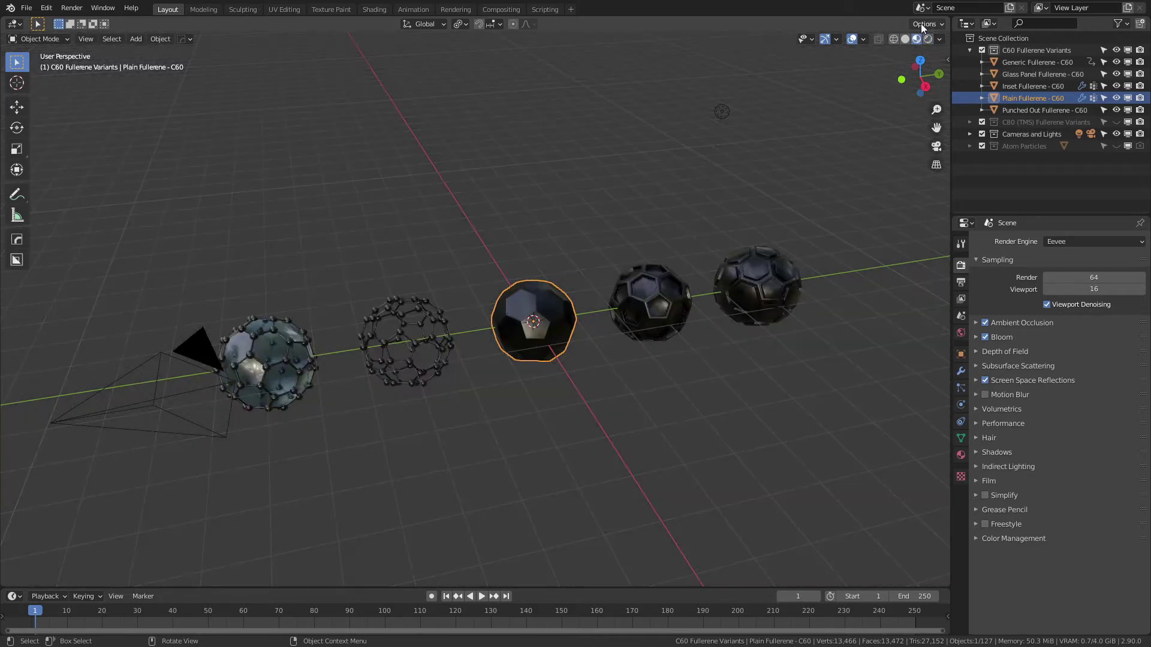
pyautogui.click(940, 39)
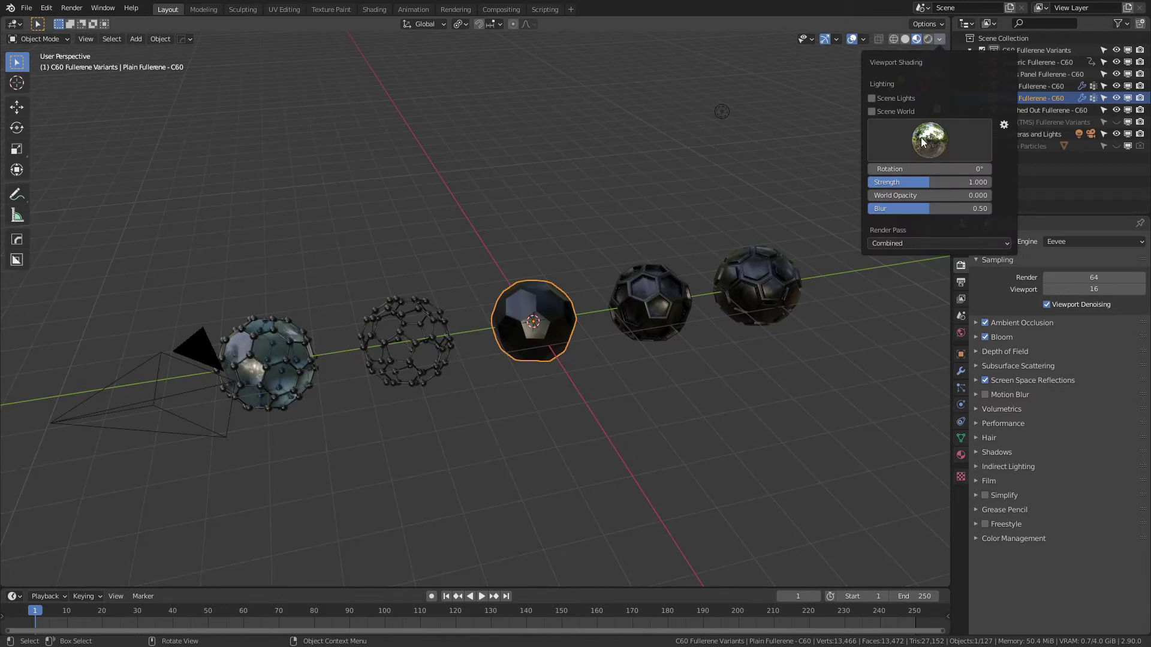
pyautogui.click(920, 138)
pyautogui.click(903, 179)
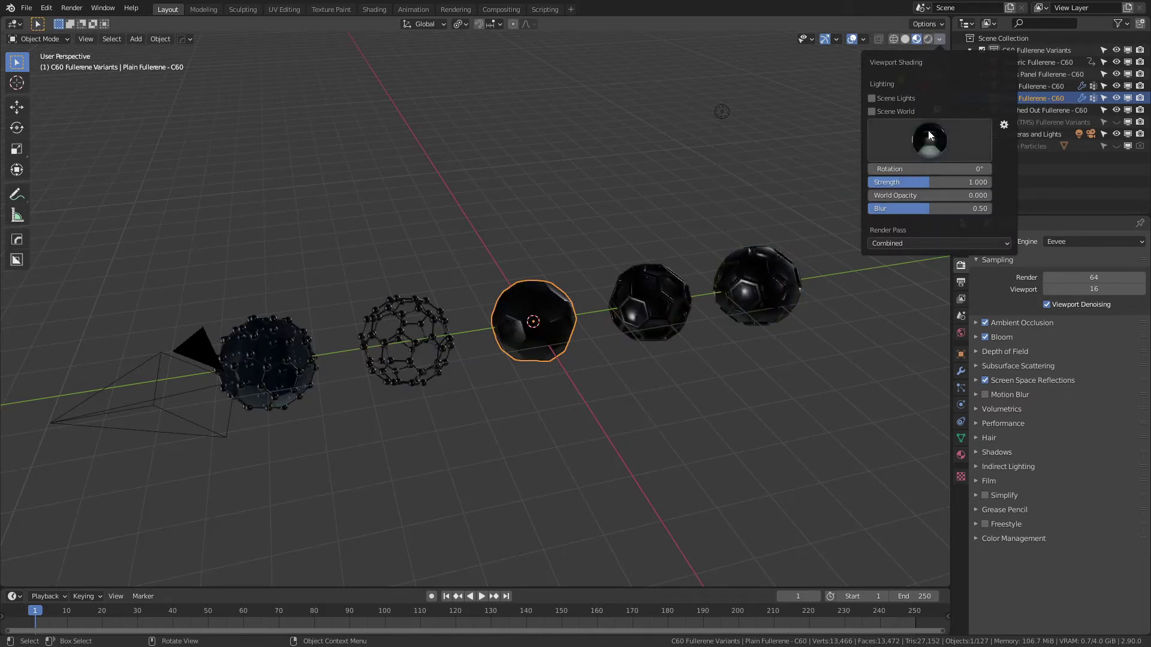
pyautogui.click(929, 139)
pyautogui.click(927, 180)
pyautogui.click(933, 150)
pyautogui.click(790, 177)
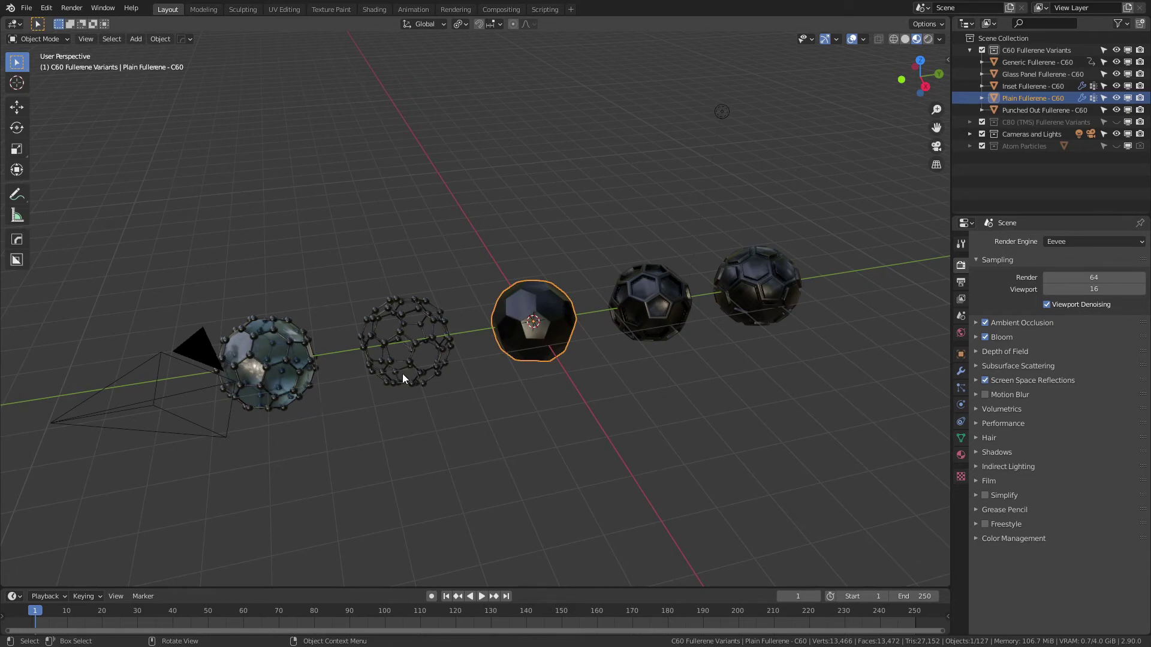
# Check Generic Fullerene - C60's Carbon Atoms modifier and show its Carbon atoms - 60 particle settings
pyautogui.scroll(3, 399, 376)
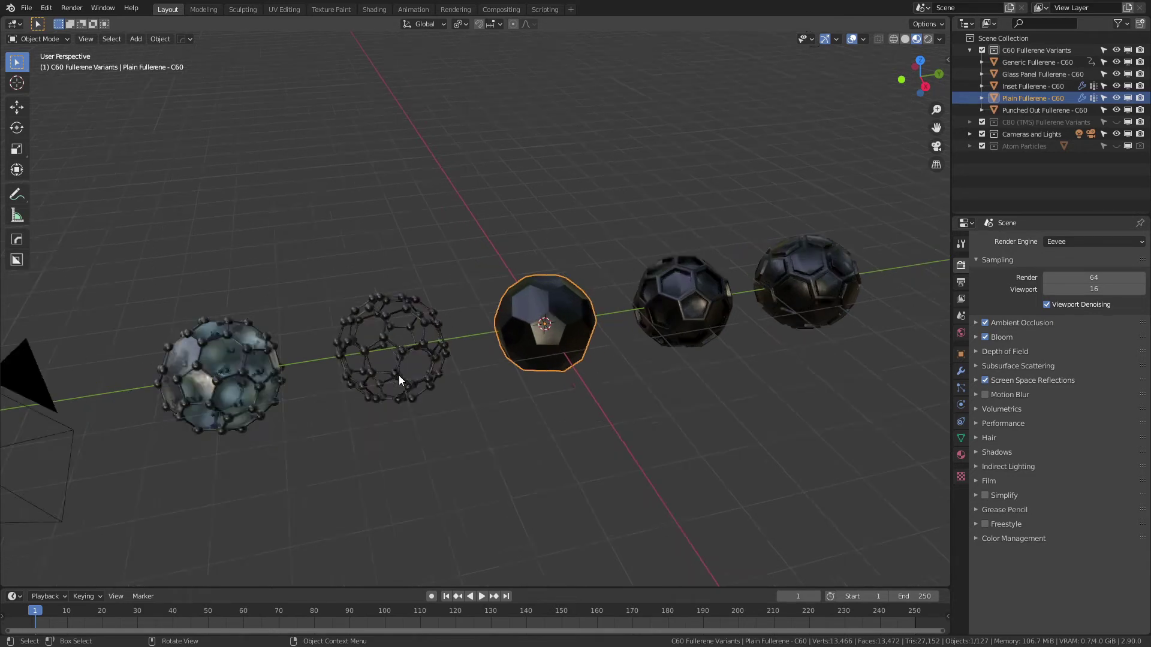
pyautogui.click(363, 326)
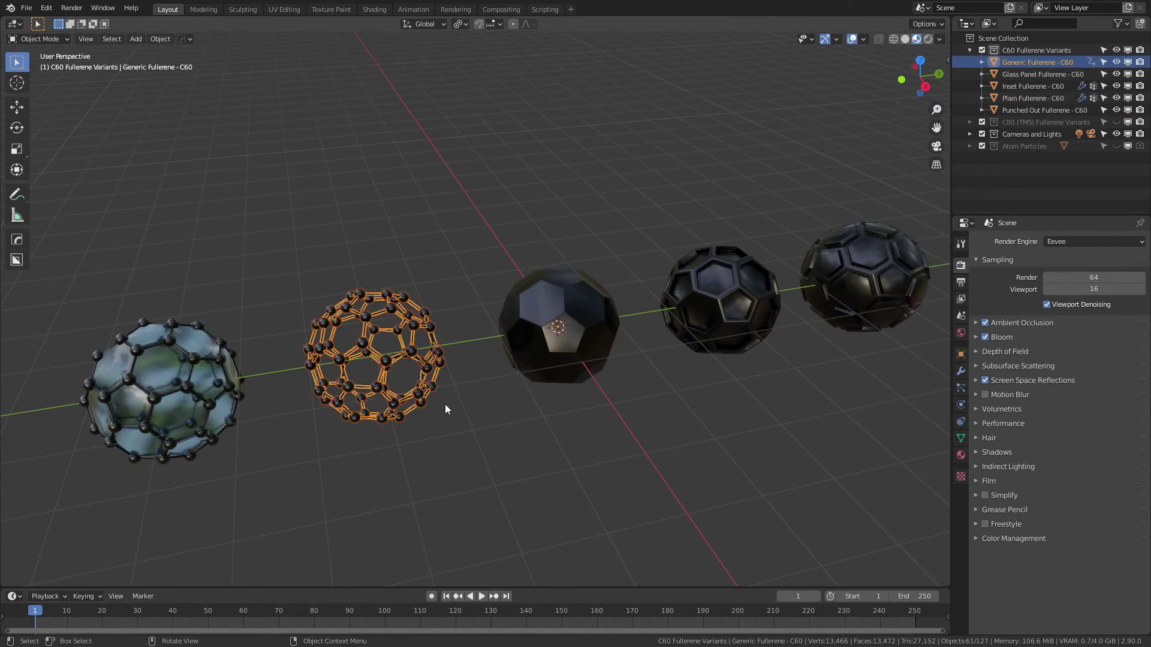
pyautogui.click(961, 371)
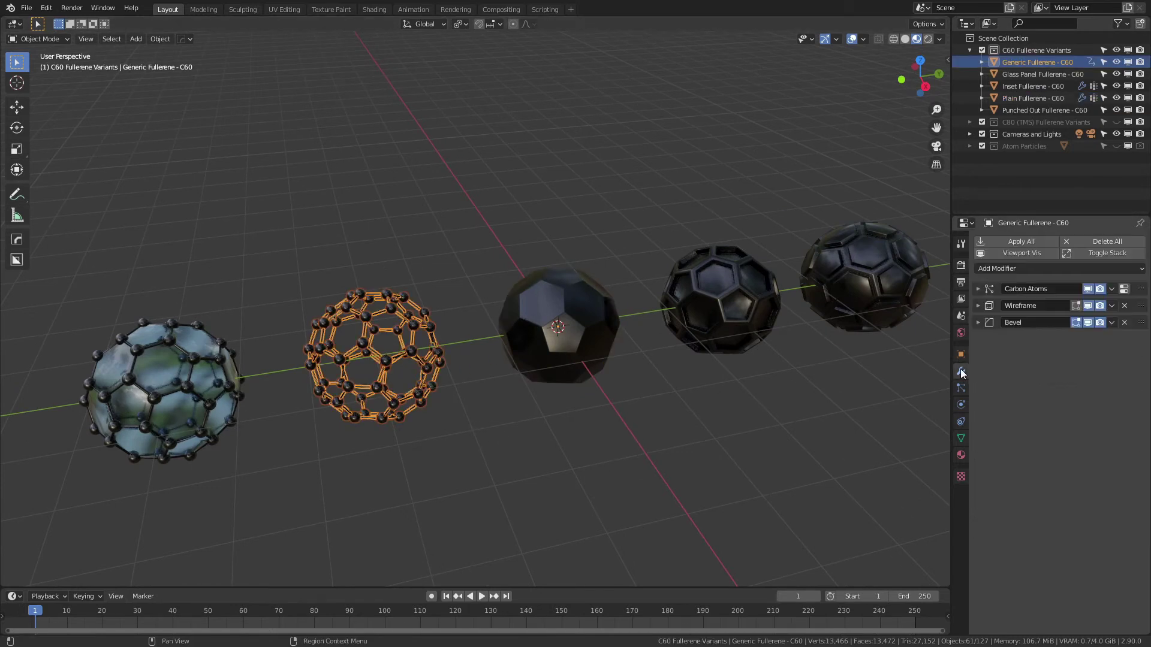
pyautogui.click(977, 289)
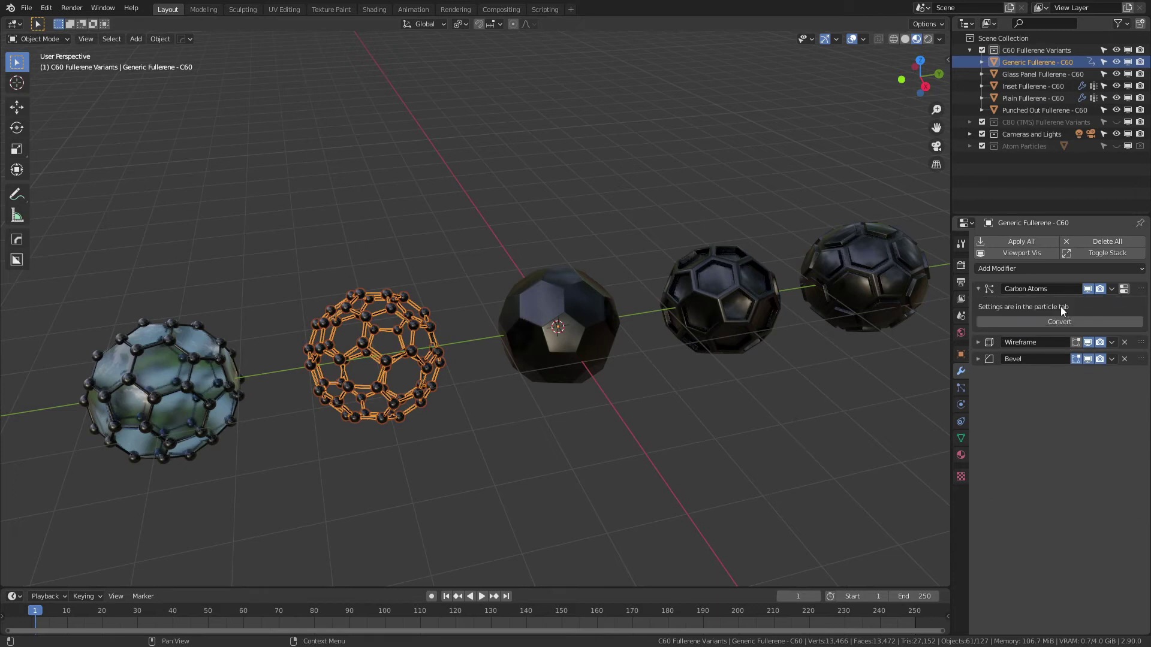
pyautogui.click(978, 289)
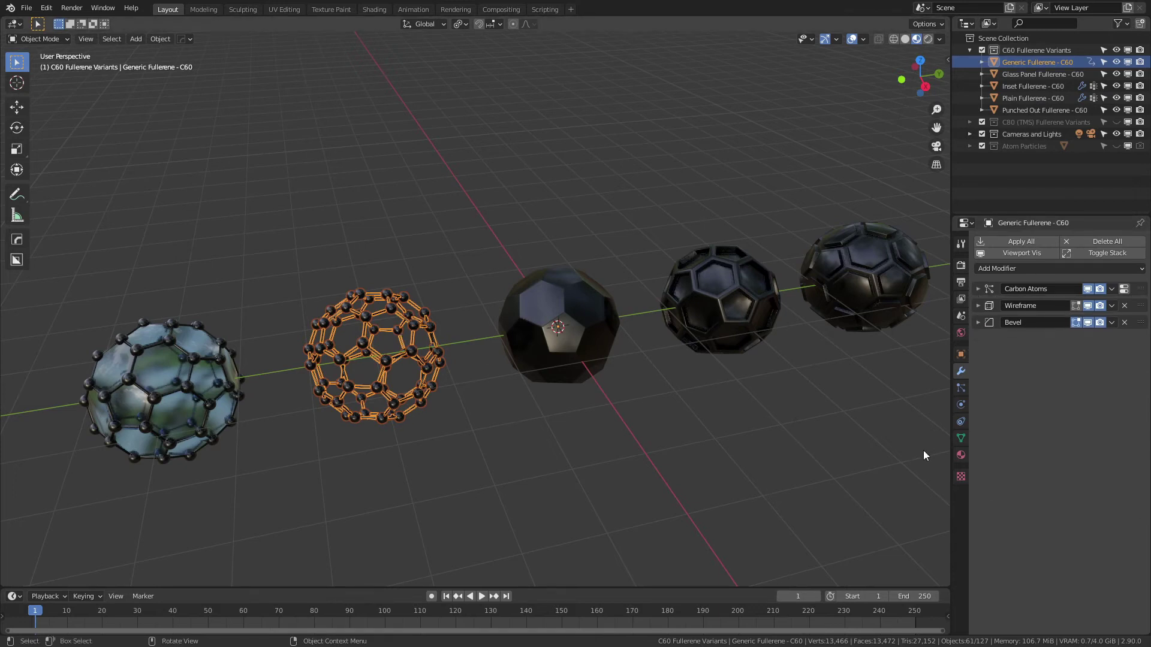
pyautogui.click(961, 388)
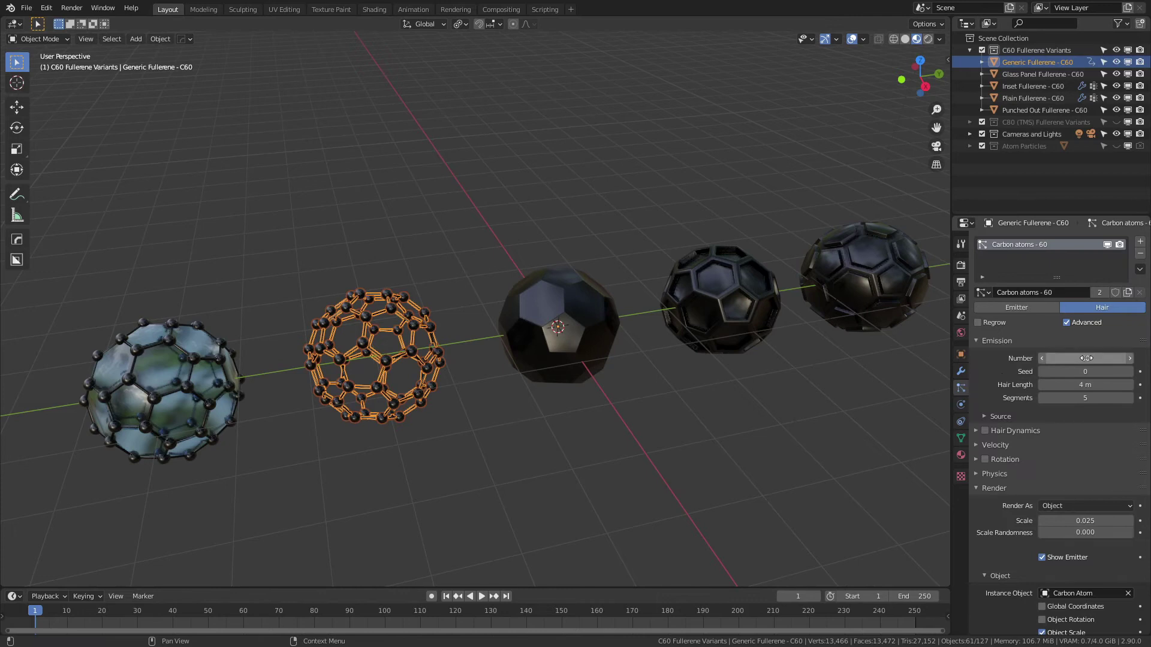
# Expand the C80 (TMS) collection to compare Generic Fullerene - C80's particles, then reselect the C60
pyautogui.click(970, 122)
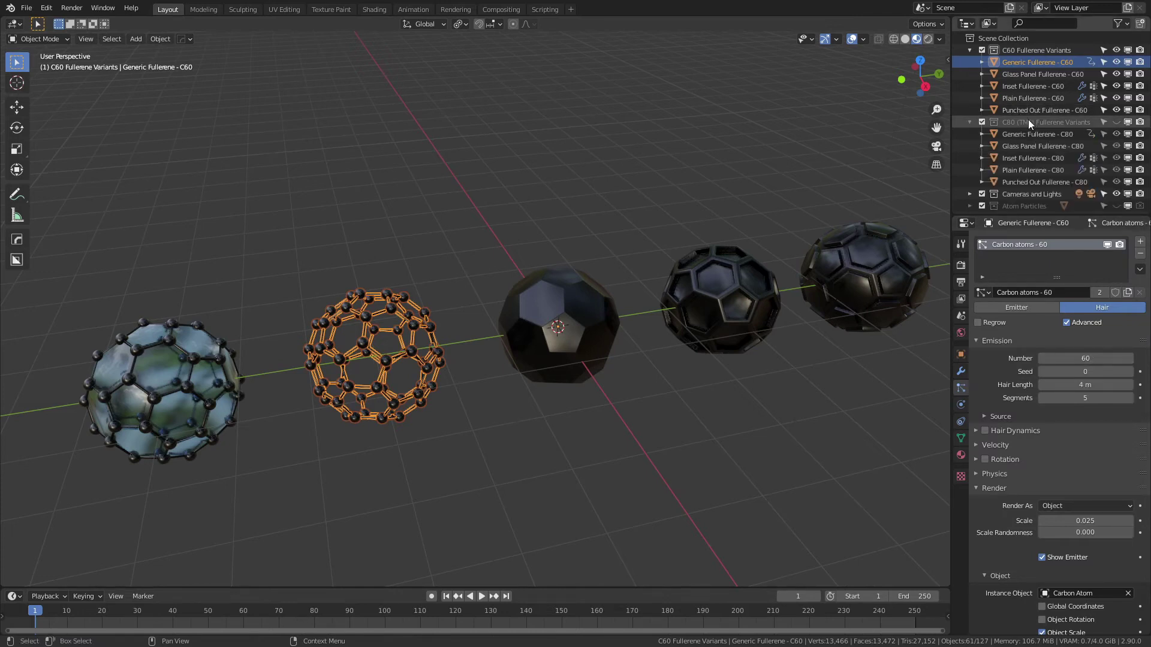
pyautogui.click(1031, 129)
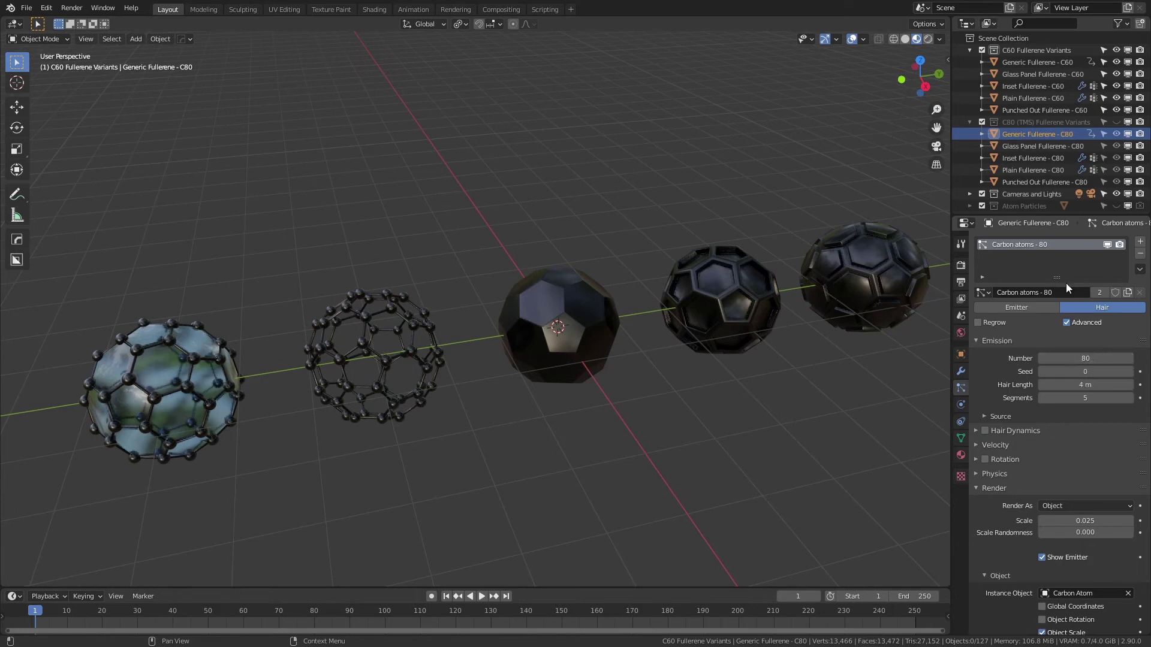
pyautogui.click(187, 385)
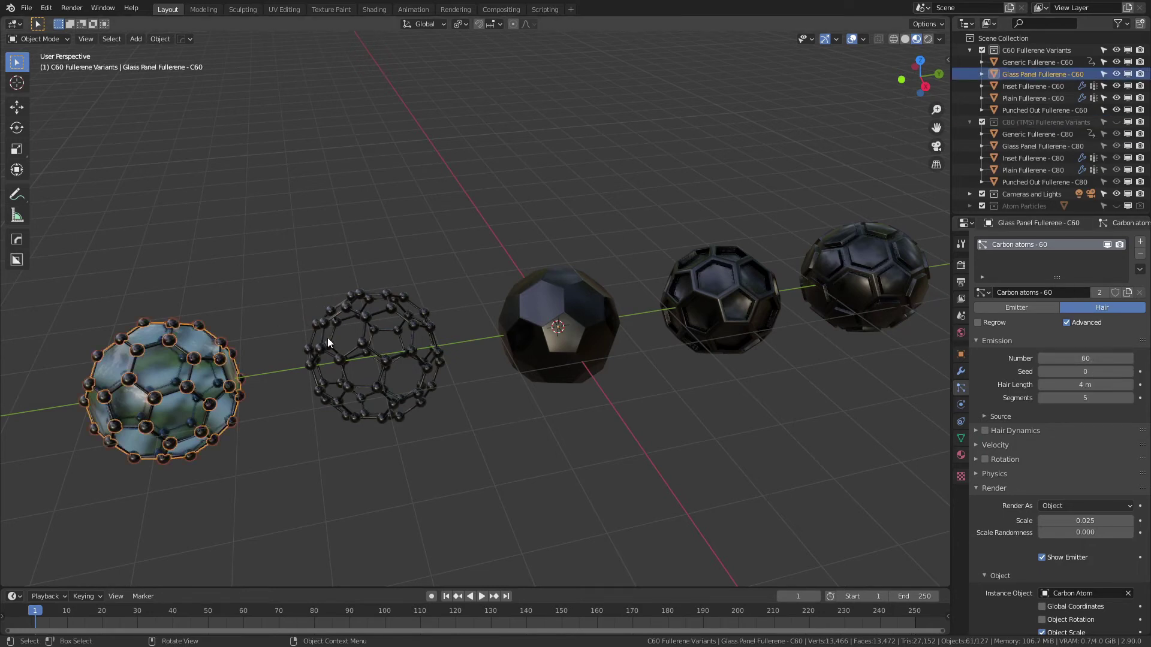
pyautogui.click(353, 347)
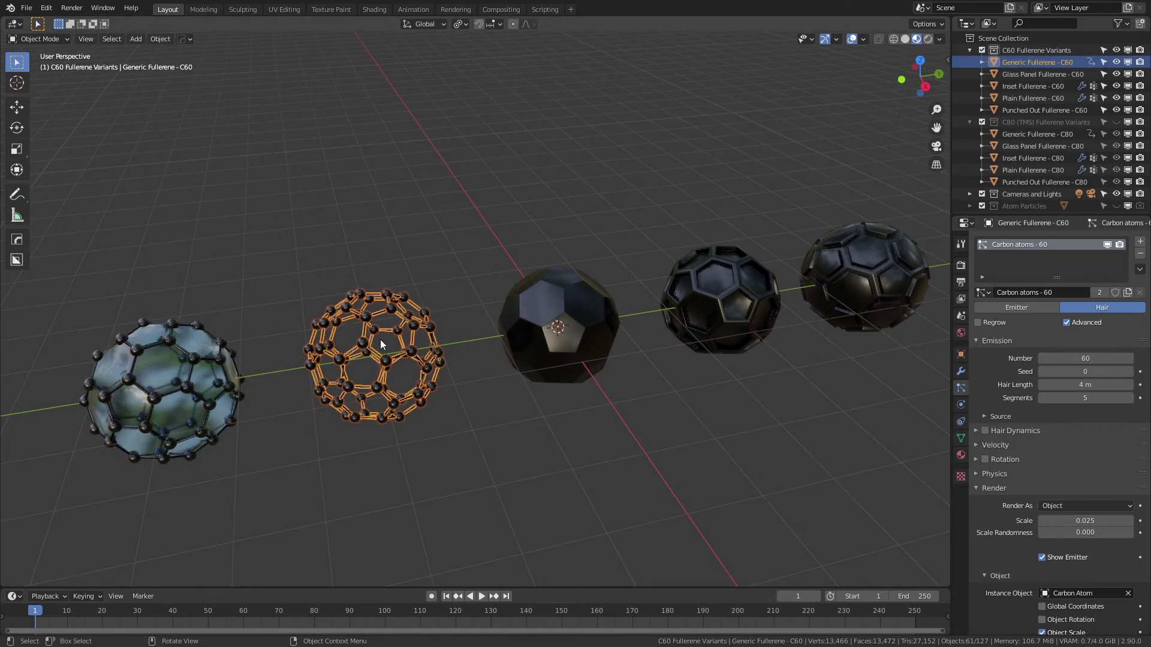
pyautogui.click(976, 343)
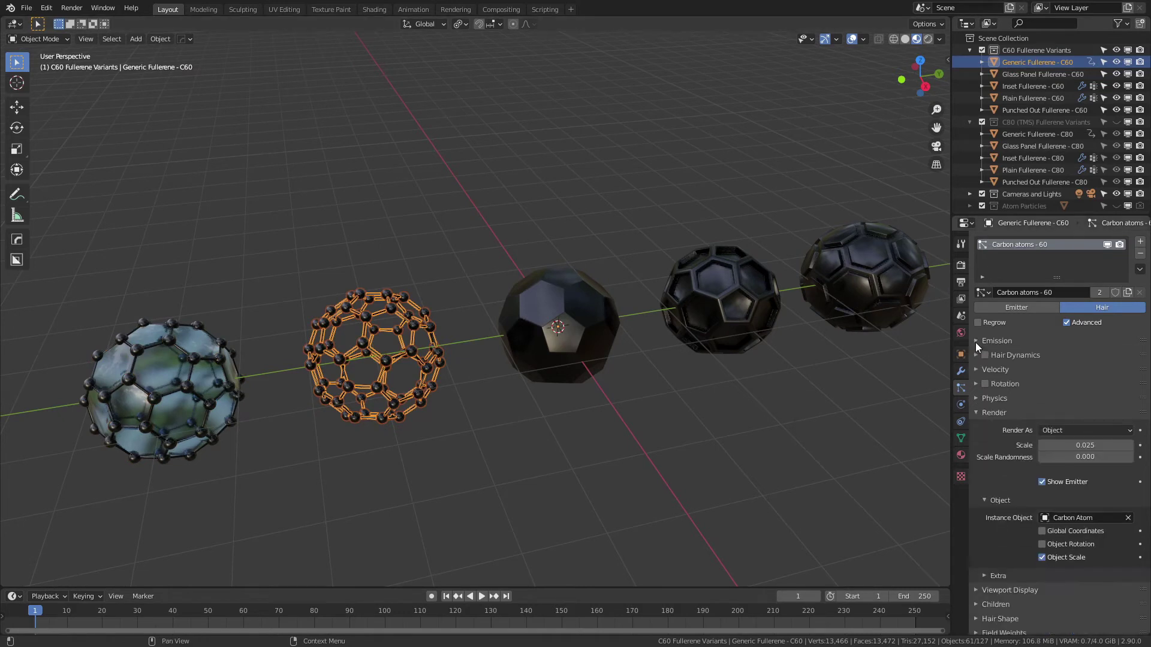
# Select the Glass Panel Fullerene - C60 and frame it up close
pyautogui.click(958, 373)
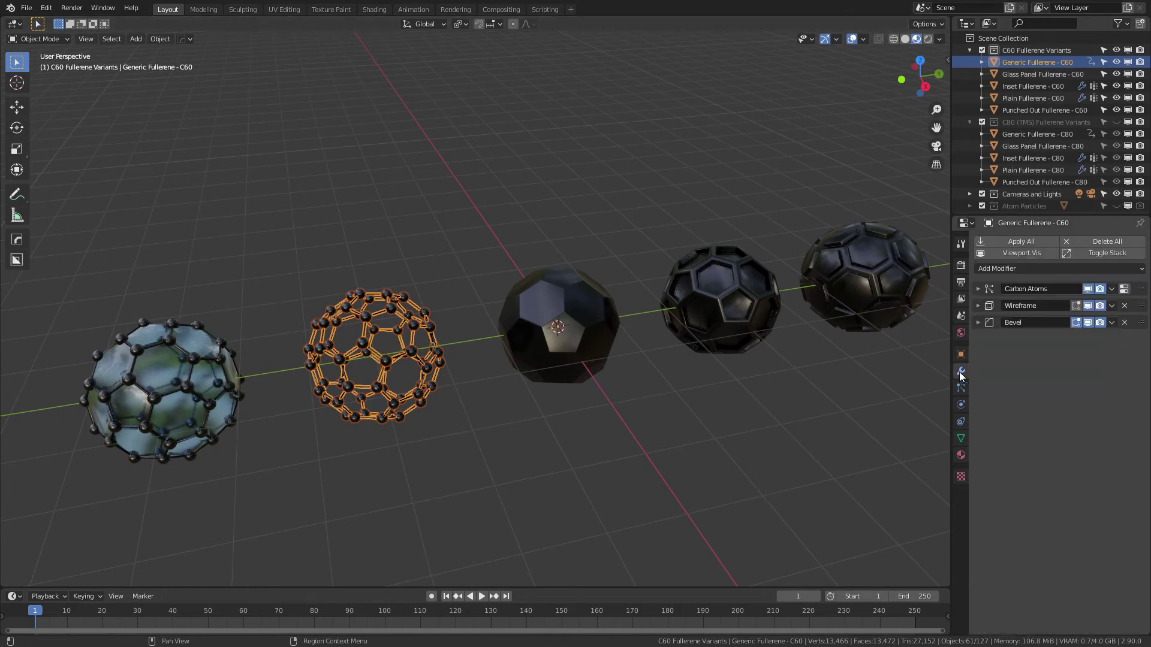
pyautogui.click(162, 390)
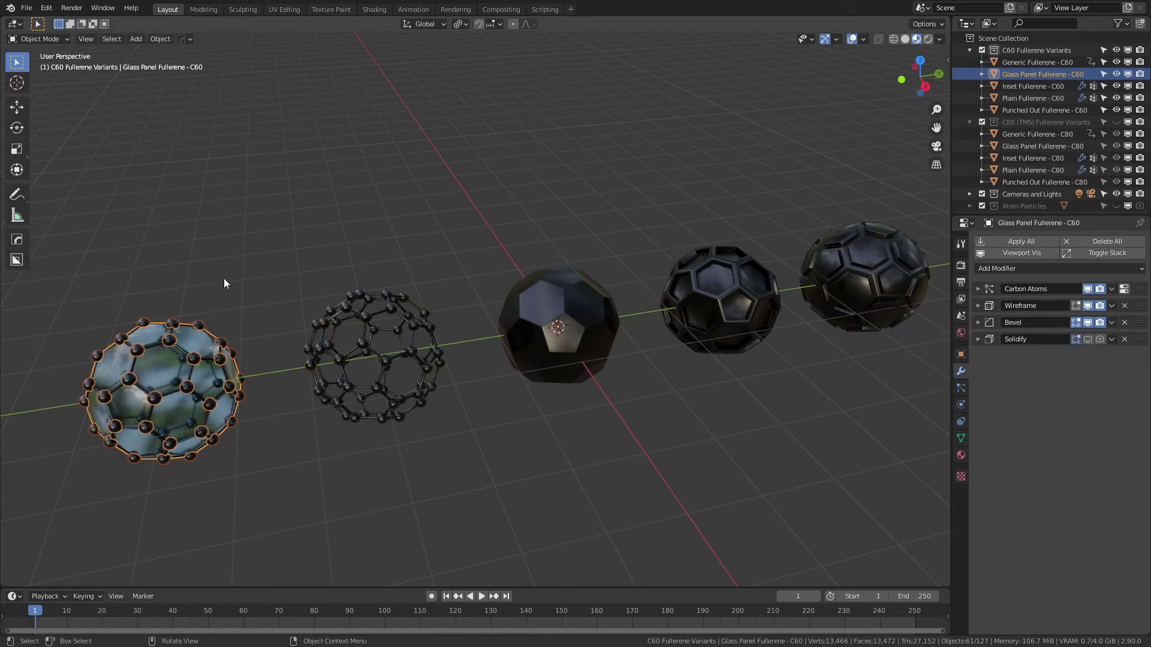
pyautogui.press('KP_Decimal')
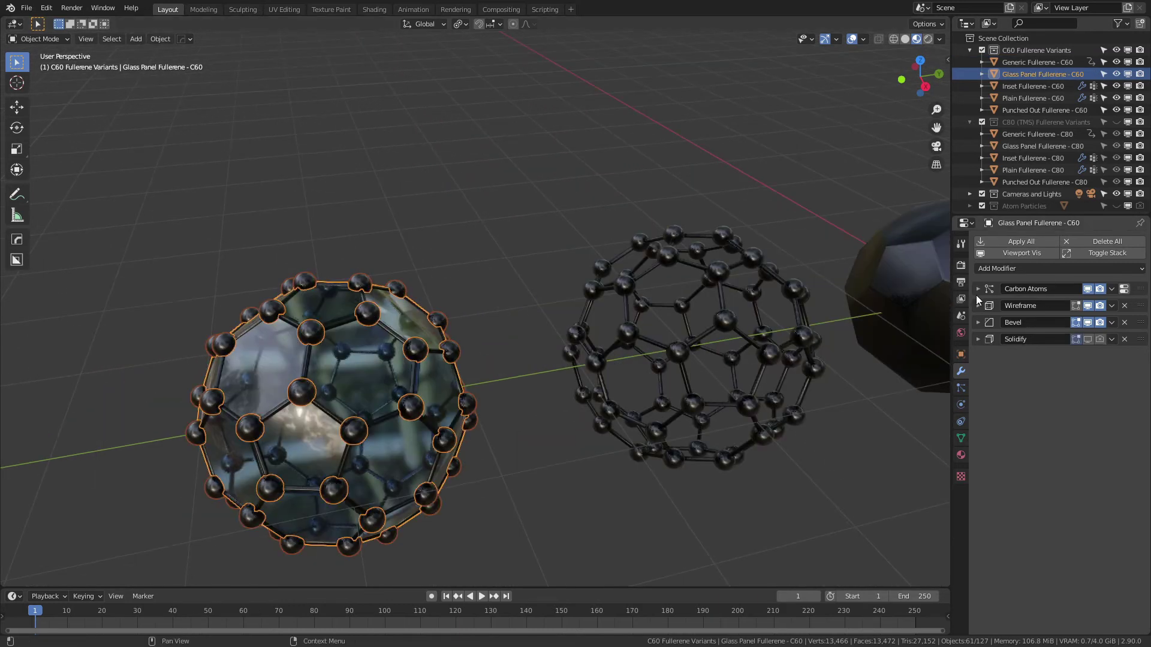
# Expand its Wireframe modifier, then show its Generic Glass and Fullerene Cage materials
pyautogui.click(977, 290)
pyautogui.click(977, 292)
pyautogui.click(977, 305)
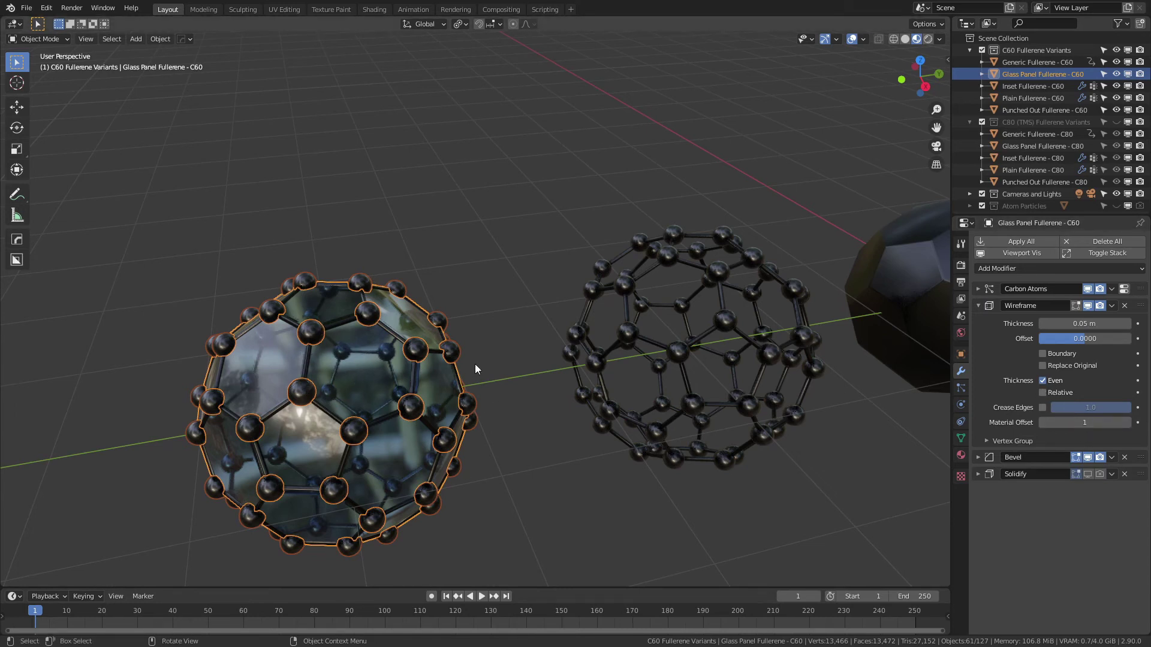
pyautogui.click(961, 455)
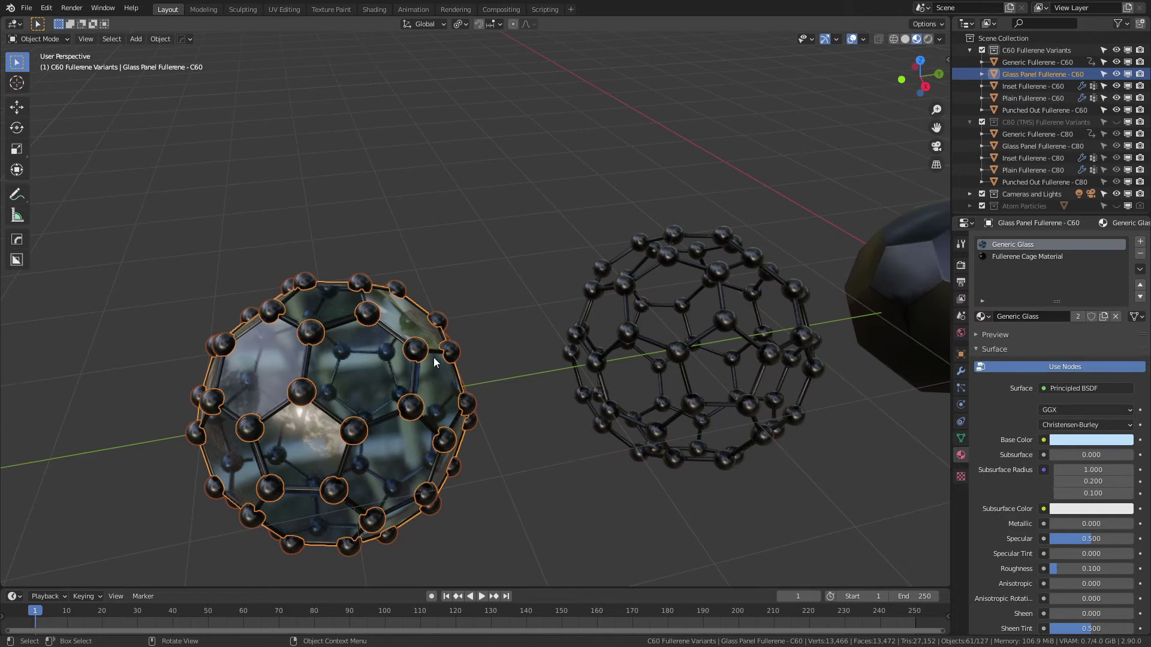
# Review the Fullerene Cage Material and look through the Atom Particles collection
pyautogui.click(1014, 256)
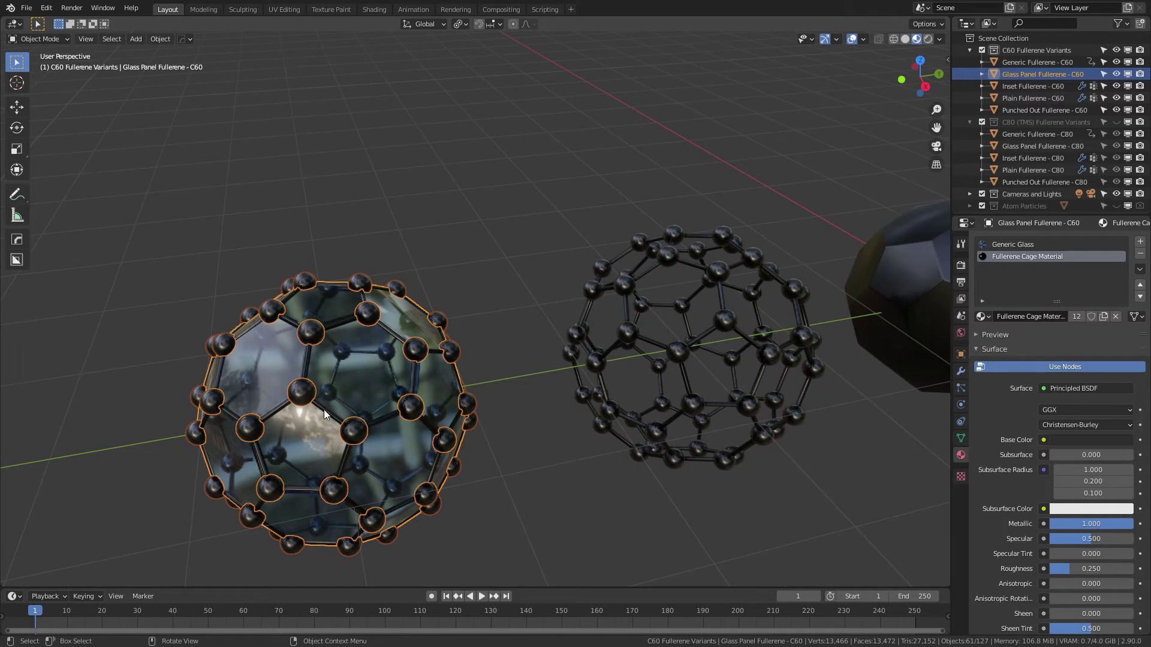
pyautogui.click(970, 206)
pyautogui.scroll(-1, 1022, 200)
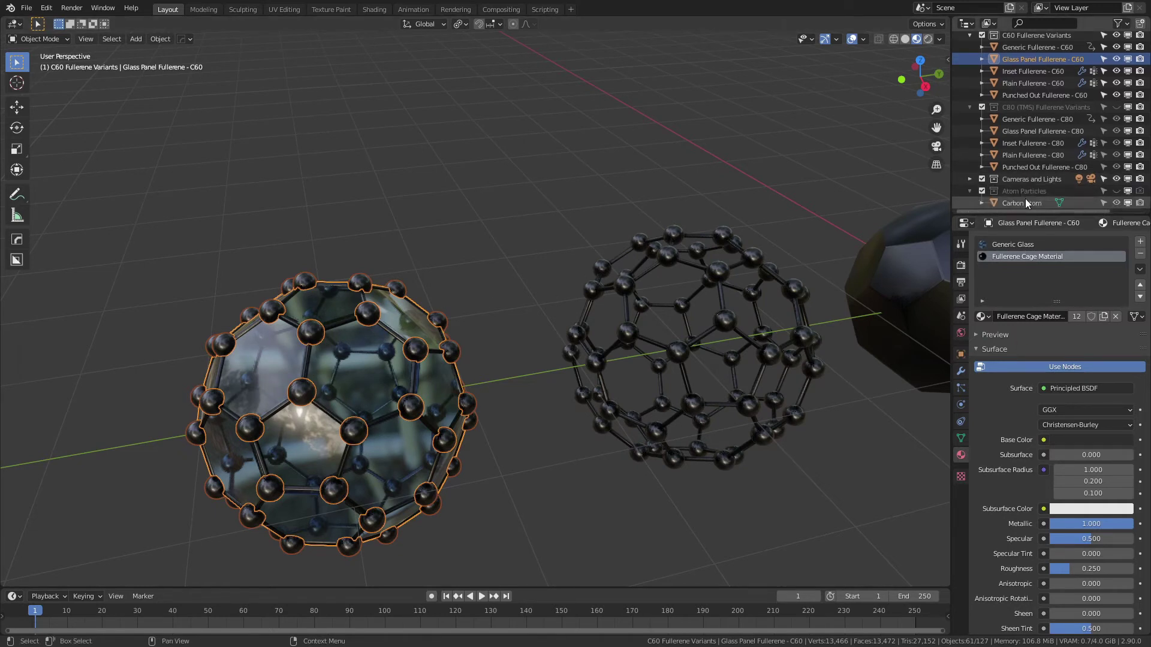
pyautogui.click(969, 191)
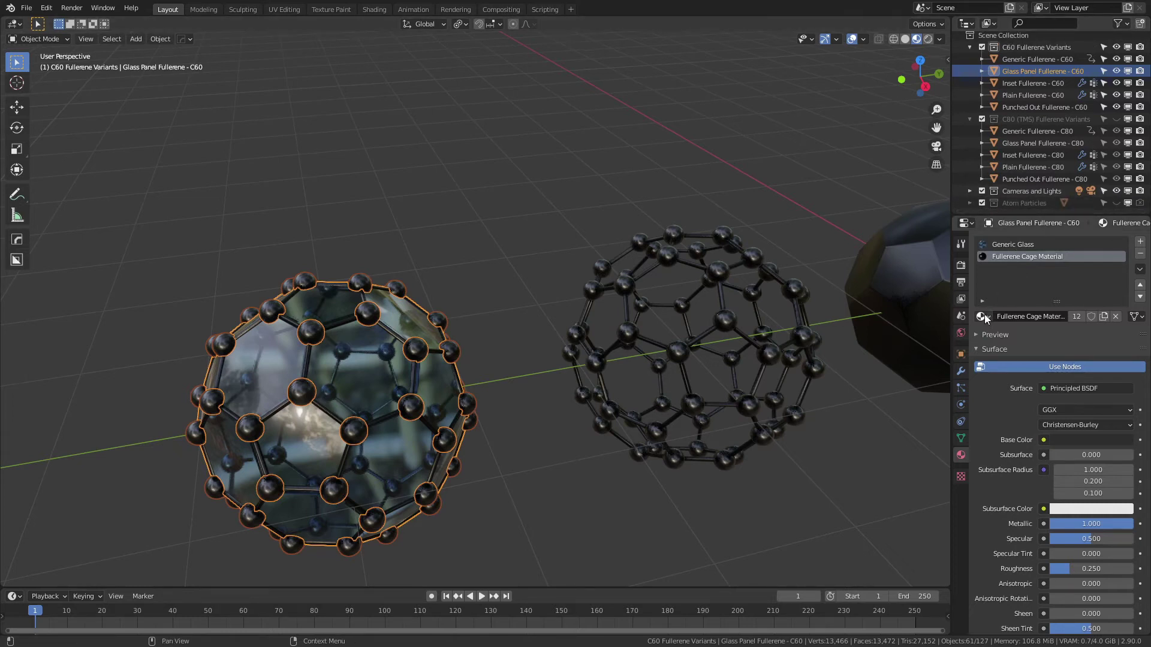
# Inspect the Carbon Atom object, then reselect the glass fullerene and show the Eevee render settings
pyautogui.click(1019, 203)
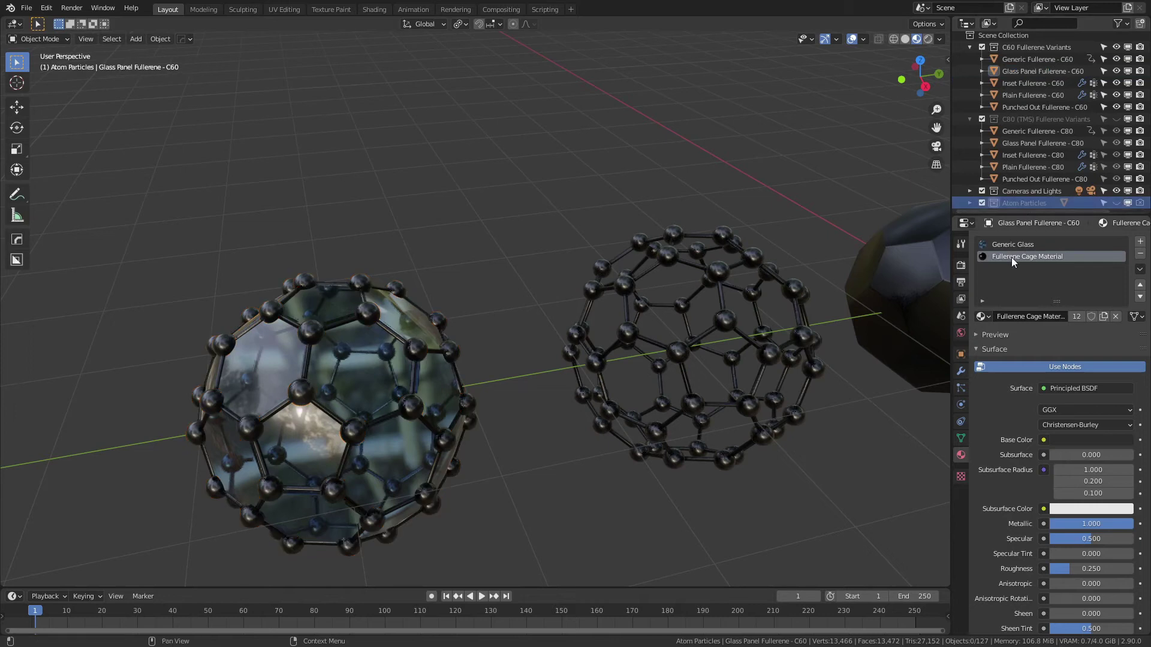
pyautogui.scroll(-1, 983, 204)
pyautogui.click(969, 190)
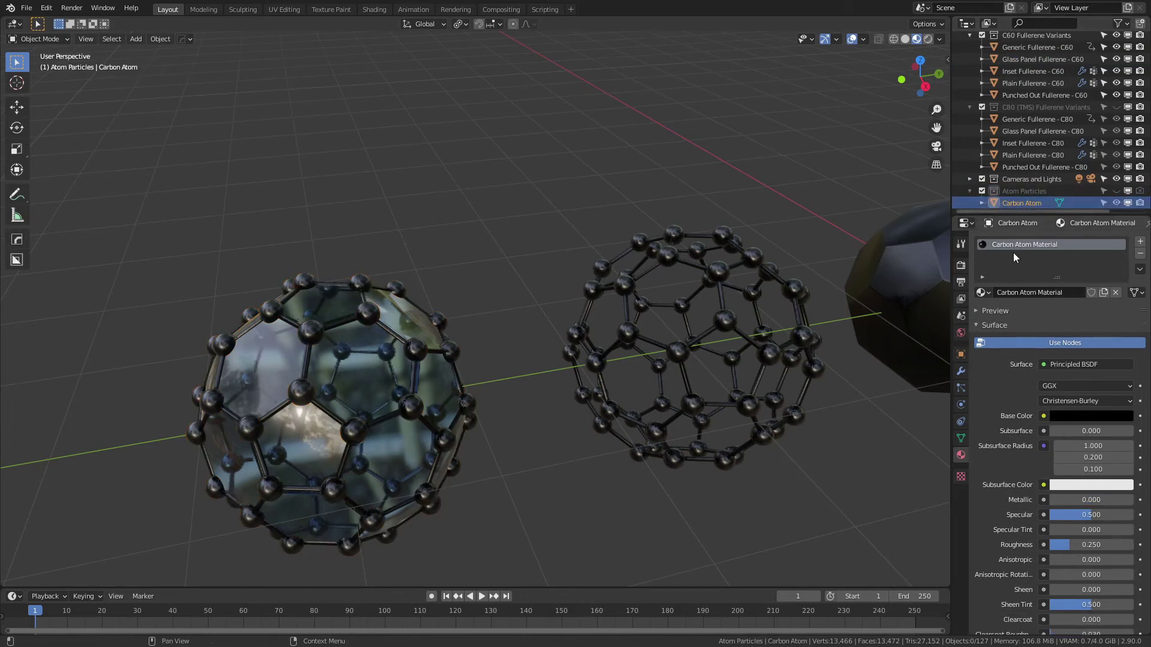
pyautogui.click(967, 192)
pyautogui.click(351, 391)
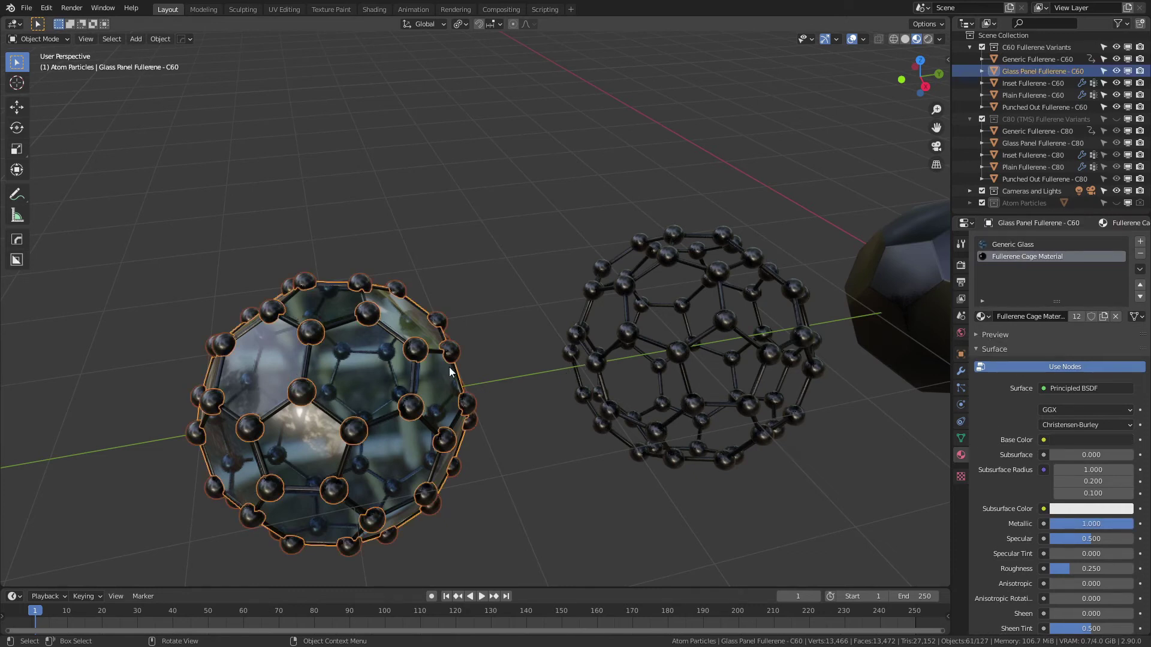
pyautogui.click(961, 266)
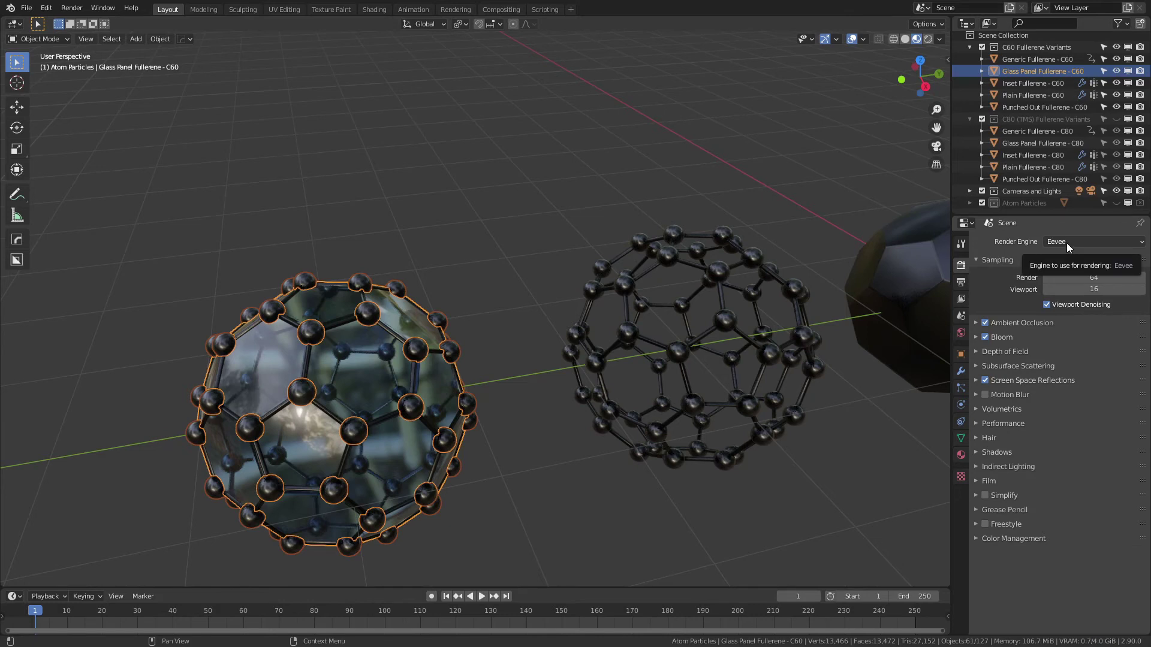
# Switch the render engine to Cycles and view the scene in Rendered shading
pyautogui.click(1066, 243)
pyautogui.click(1056, 282)
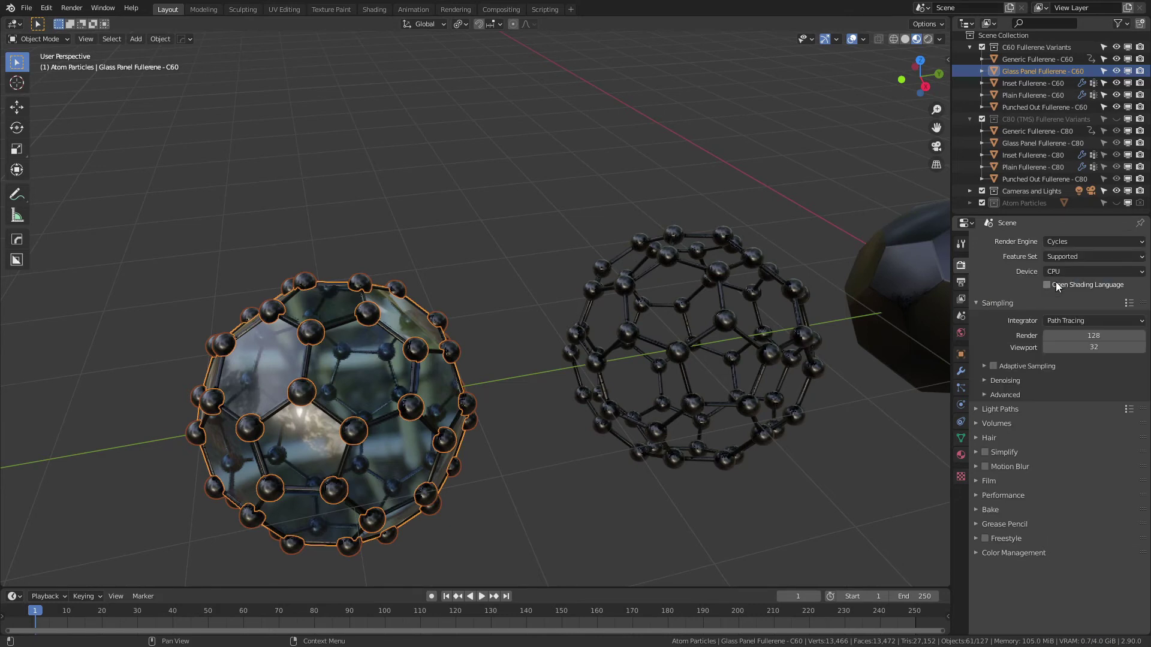
pyautogui.press('z')
pyautogui.click(463, 340)
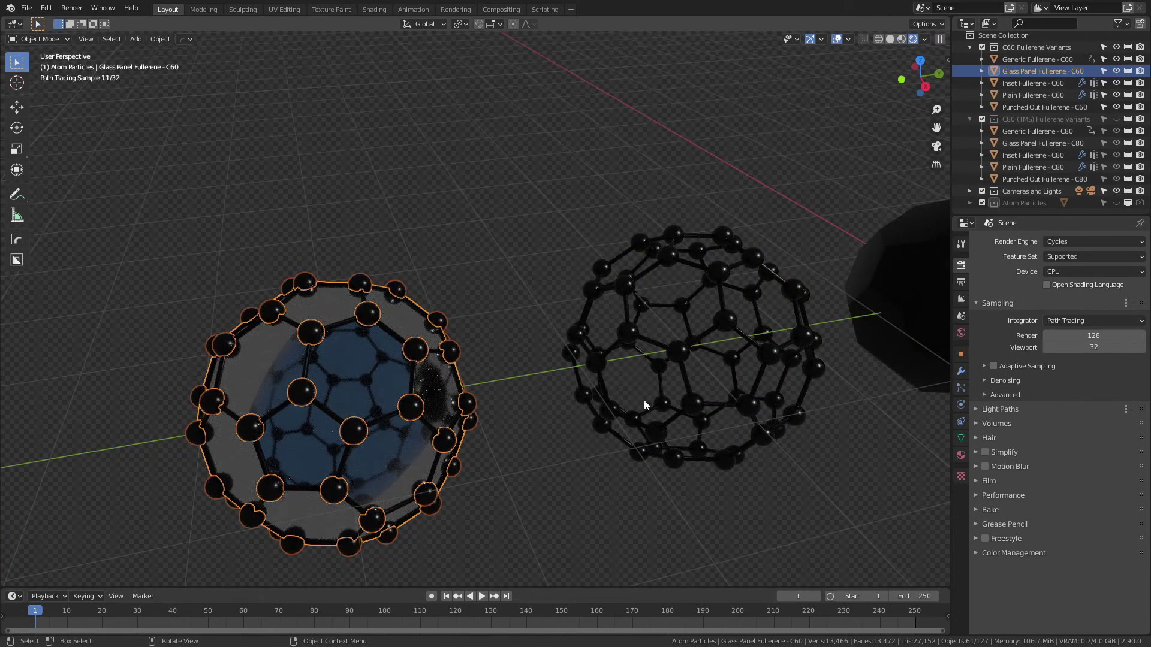
# Toggle the glass fullerene's Solidify viewport and render display, then return to Material Preview
pyautogui.click(961, 372)
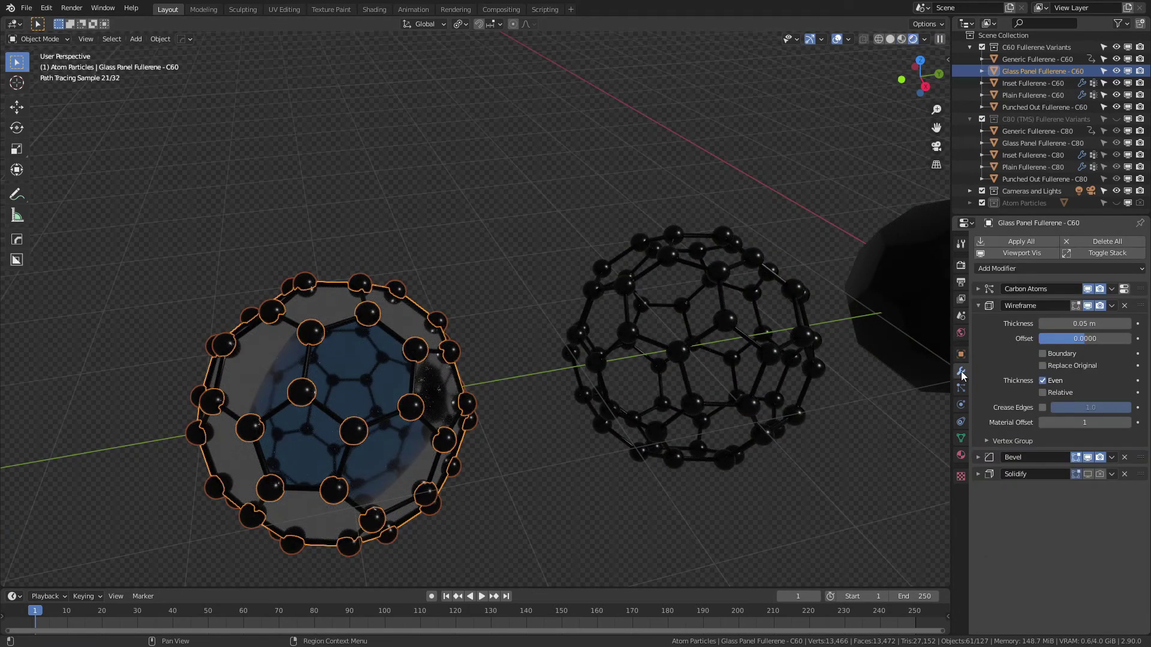
pyautogui.click(1087, 474)
pyautogui.click(1100, 474)
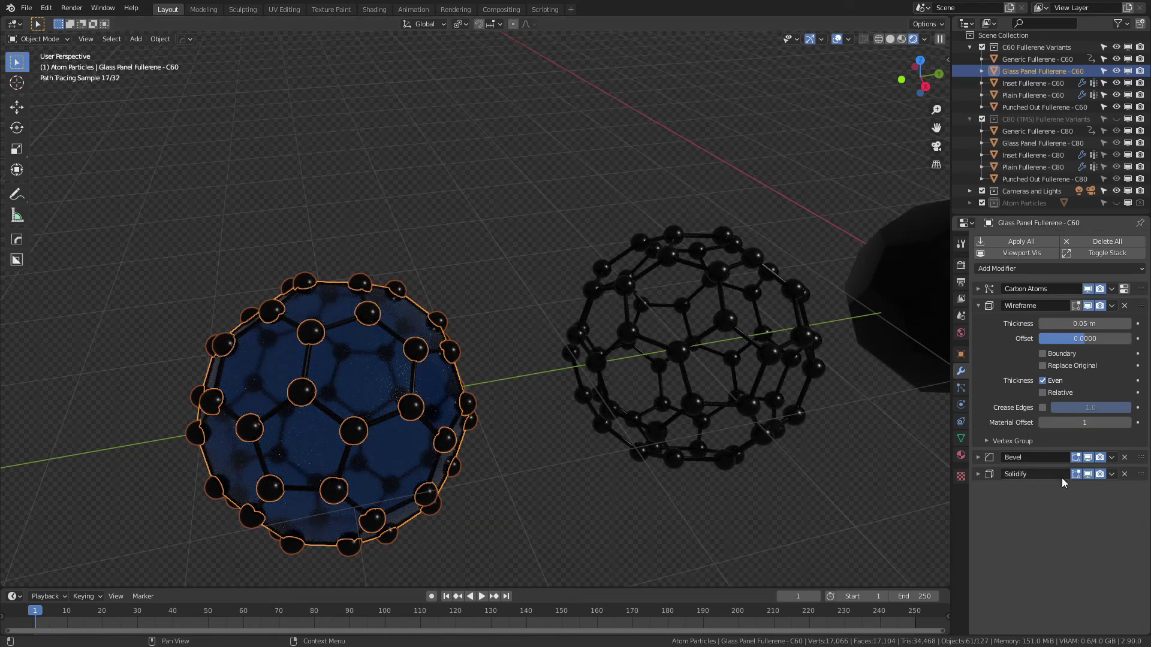
pyautogui.click(1092, 476)
pyautogui.press('z')
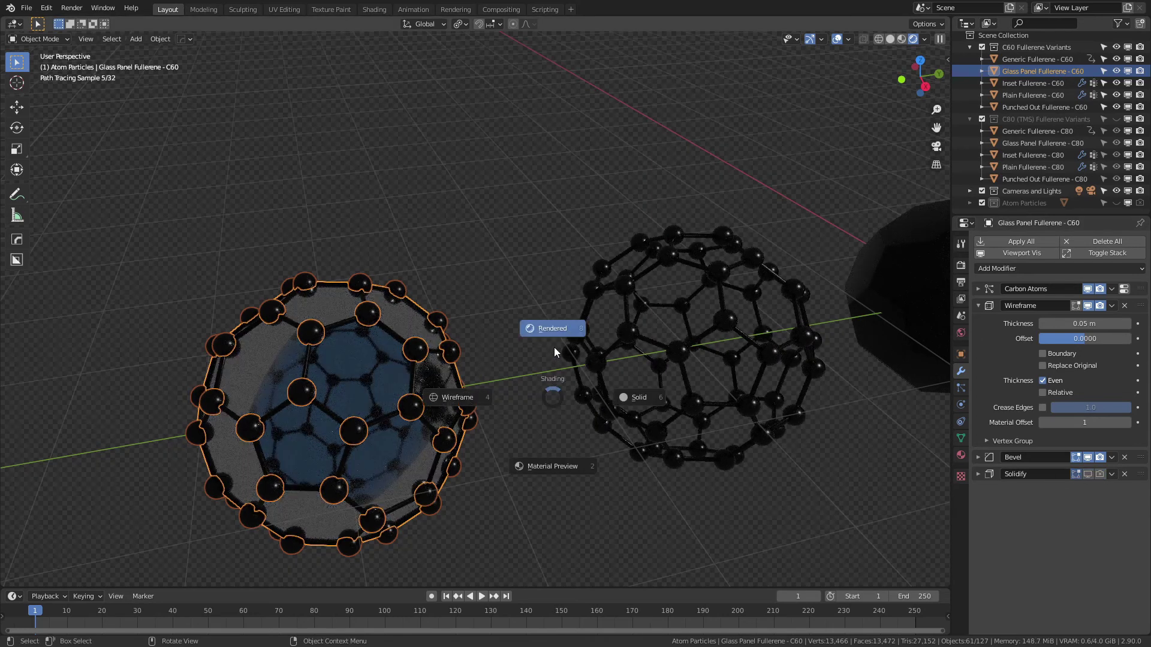
pyautogui.click(547, 448)
# Set the render engine back to Eevee and compare Rendered with Material Preview shading
pyautogui.click(959, 264)
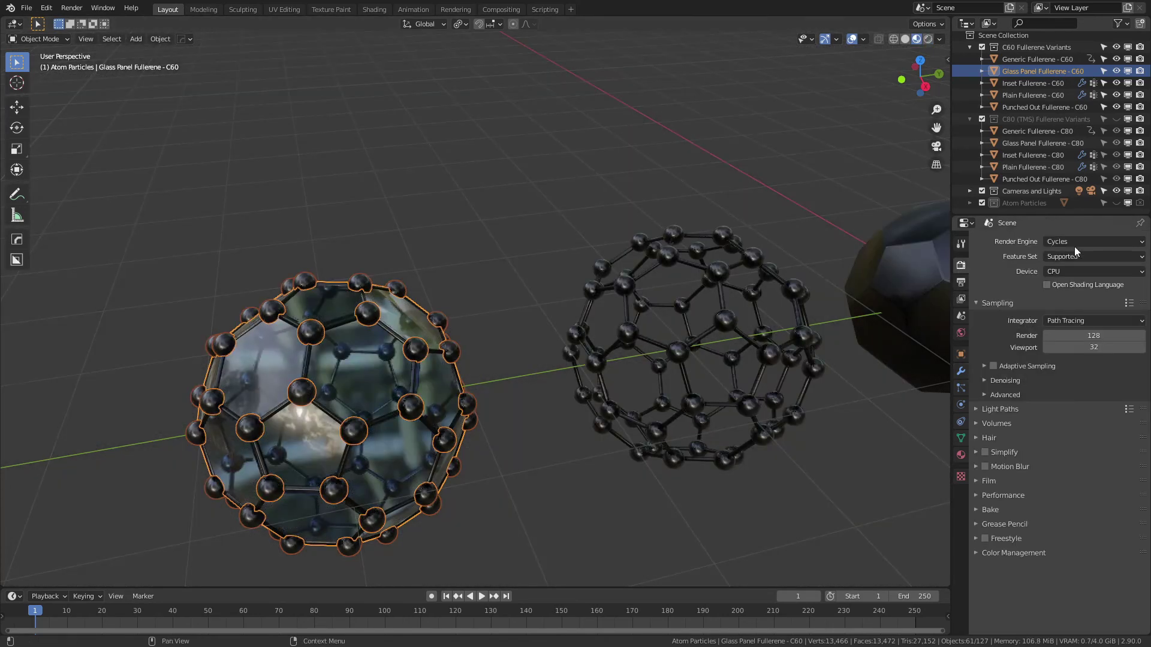
pyautogui.click(1077, 244)
pyautogui.click(1062, 257)
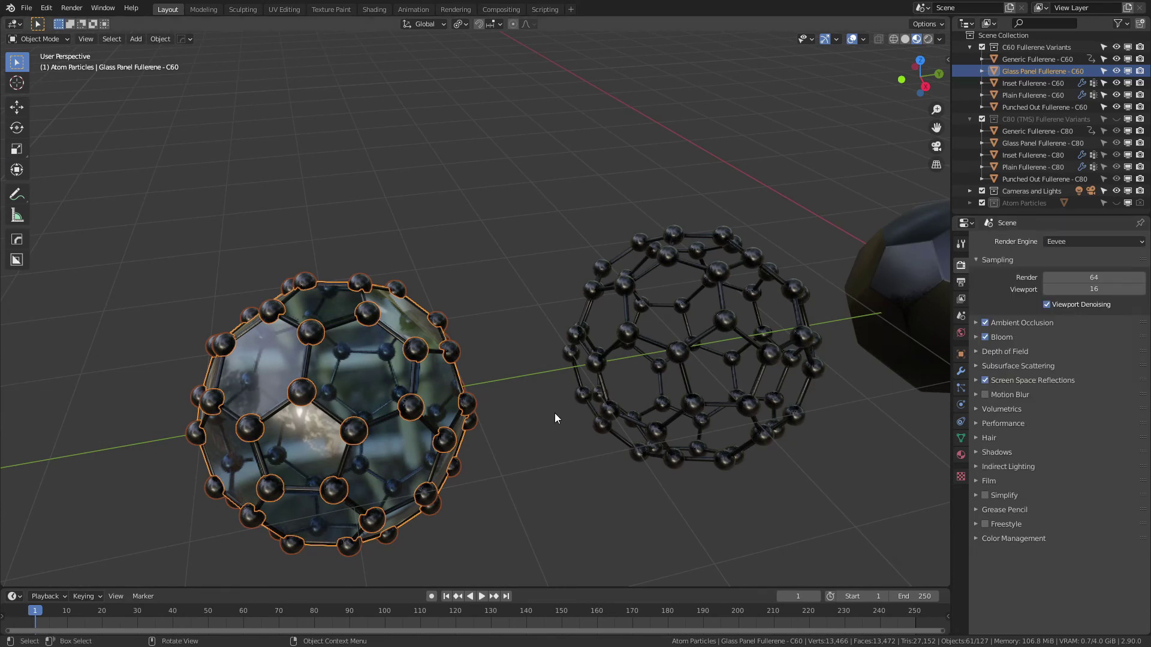
pyautogui.press('z')
pyautogui.click(559, 343)
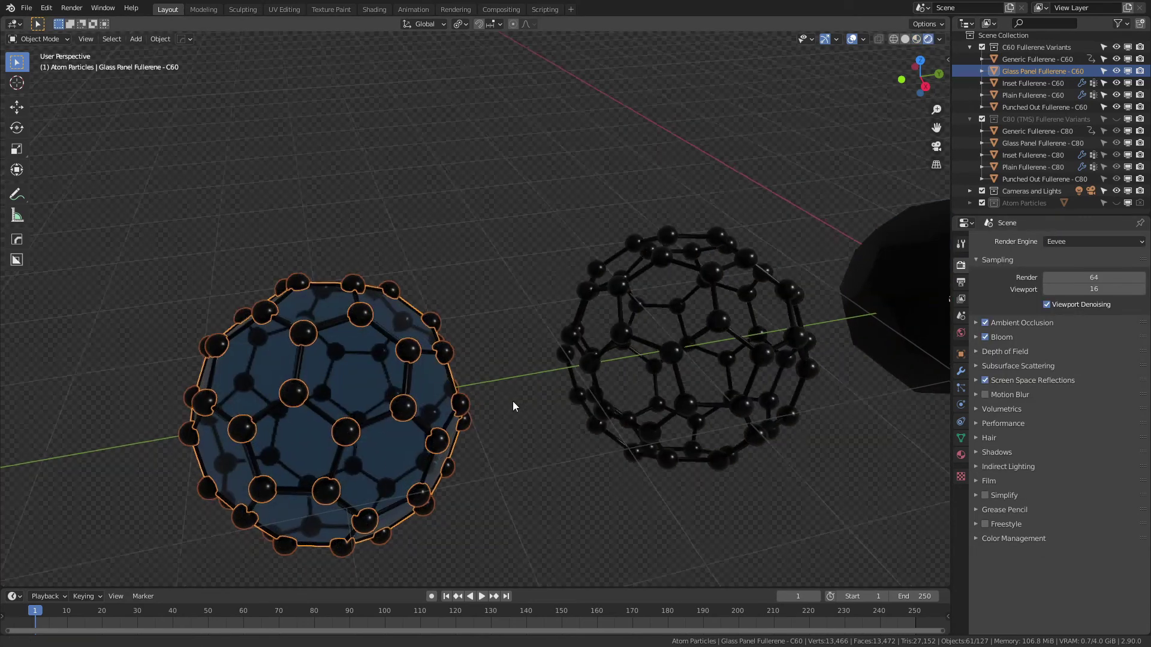
pyautogui.moveTo(476, 405); pyautogui.dragTo(405, 398, button='middle')
pyautogui.press('z')
pyautogui.click(398, 487)
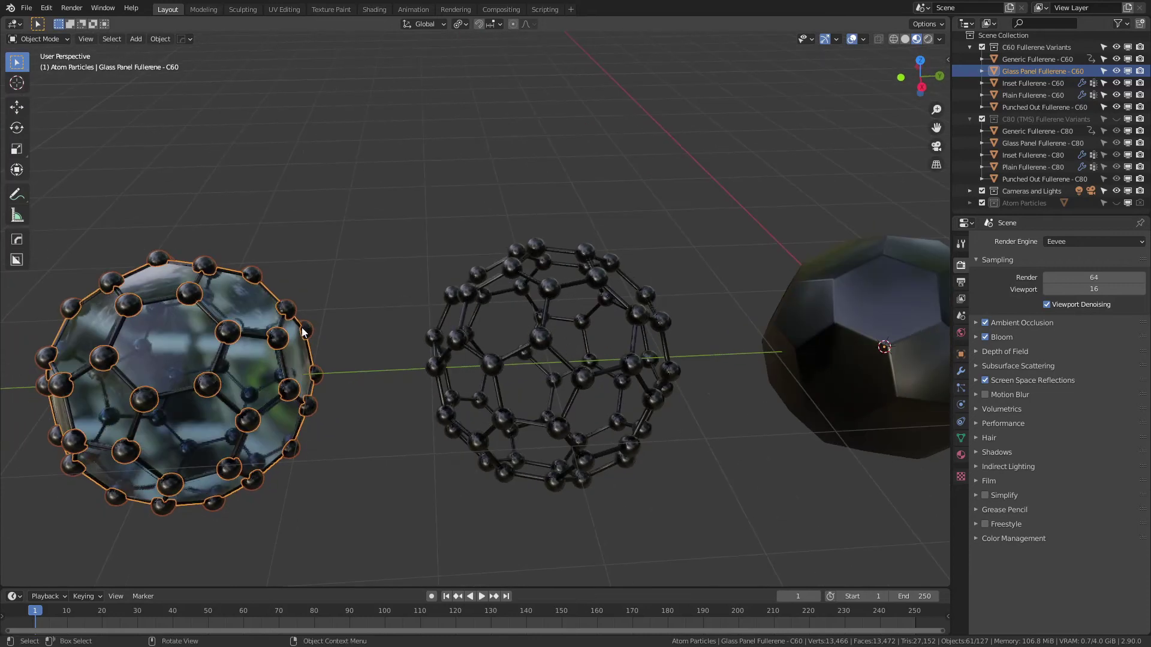
# Orbit to the whole row, then select and centre on Generic Fullerene - C60
pyautogui.scroll(-4, 534, 418)
pyautogui.moveTo(640, 383); pyautogui.dragTo(438, 430, button='middle')
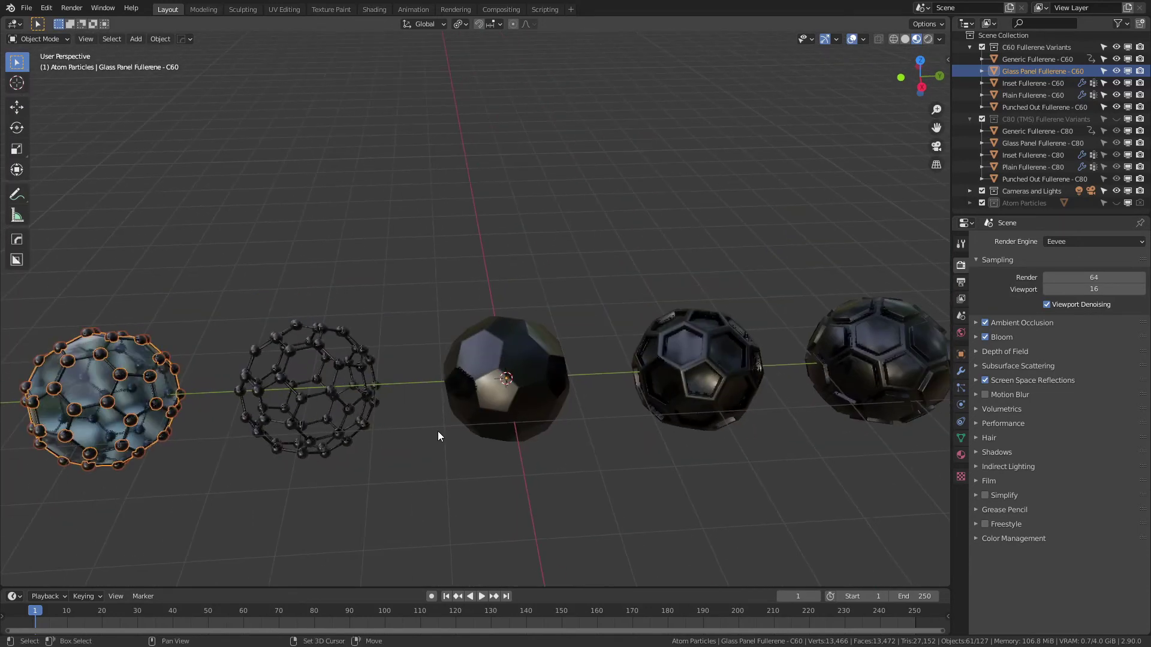
pyautogui.click(330, 369)
pyautogui.scroll(4, 330, 368)
pyautogui.press('KP_Decimal')
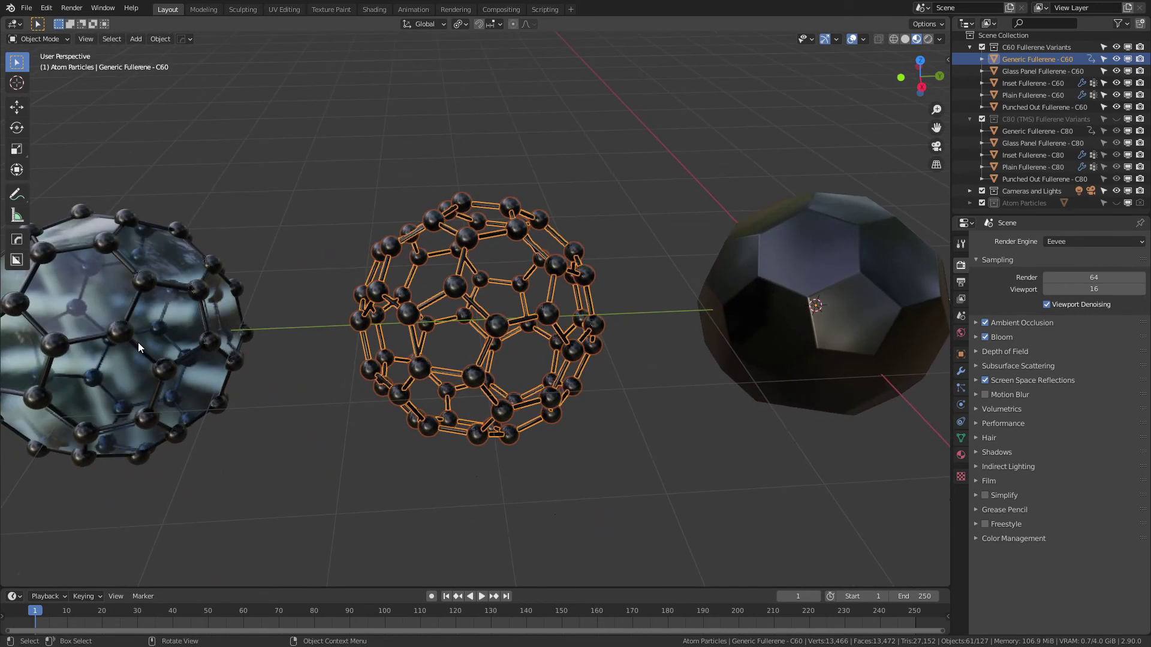
# Expand the Wireframe and Bevel modifiers of Generic Fullerene - C60
pyautogui.click(961, 371)
pyautogui.click(978, 306)
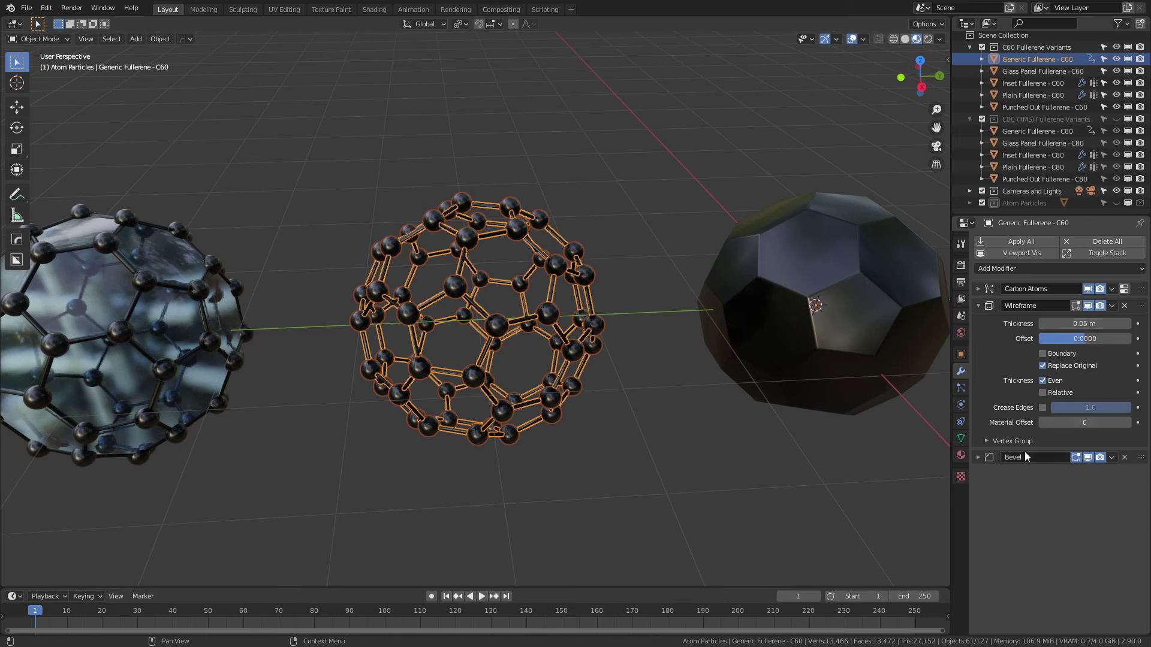
pyautogui.click(978, 457)
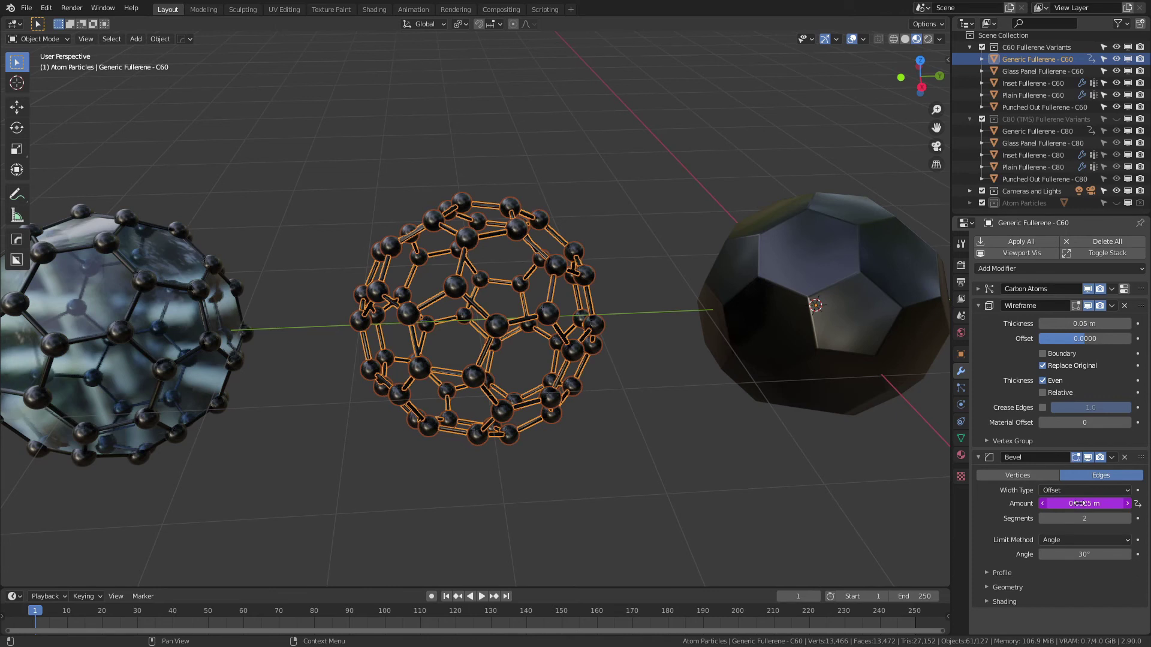
# Compare Bevel settings on Glass Panel C60, Generic C80 and Glass Panel C80, then reselect the middle C60
pyautogui.click(252, 359)
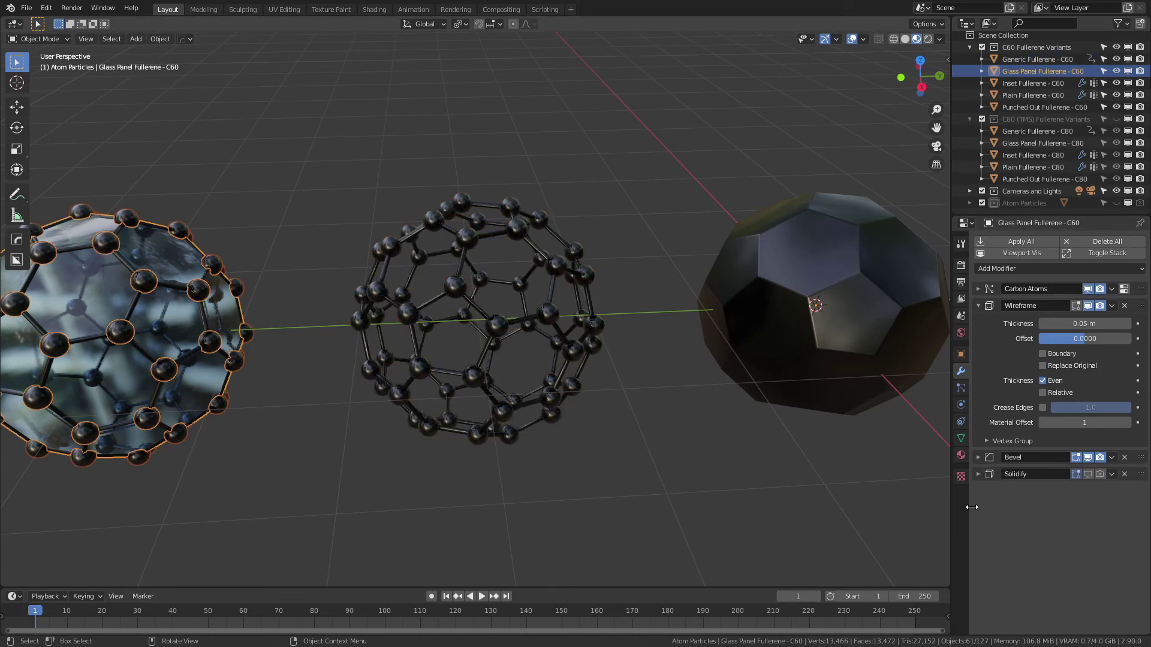
pyautogui.click(1004, 473)
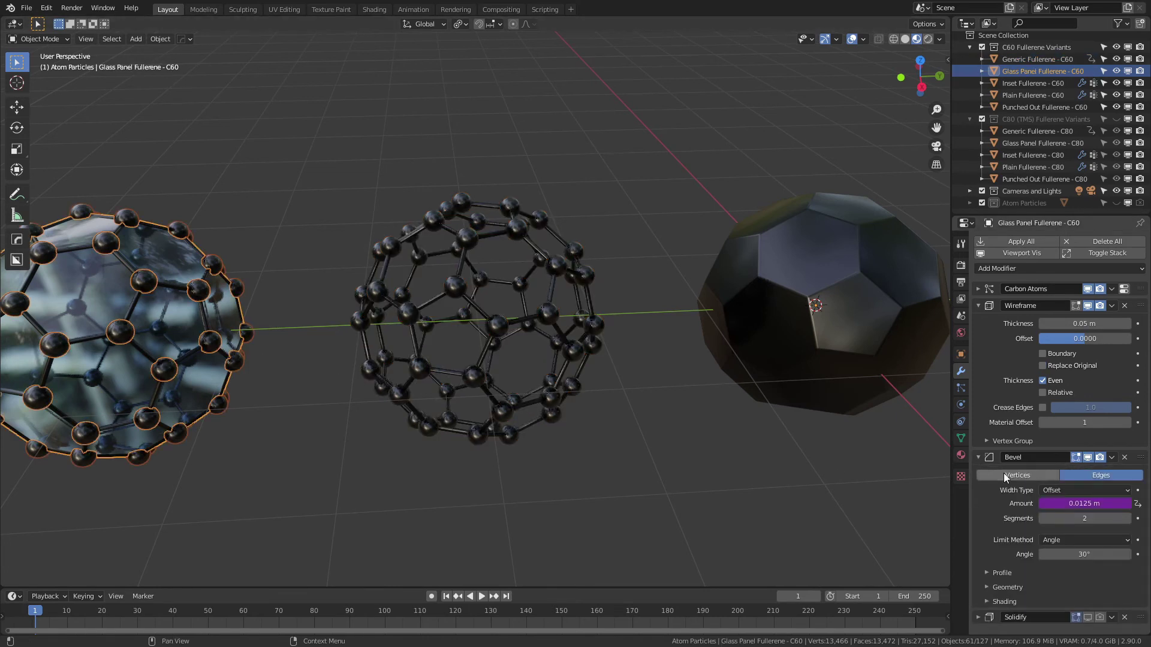
pyautogui.click(1020, 131)
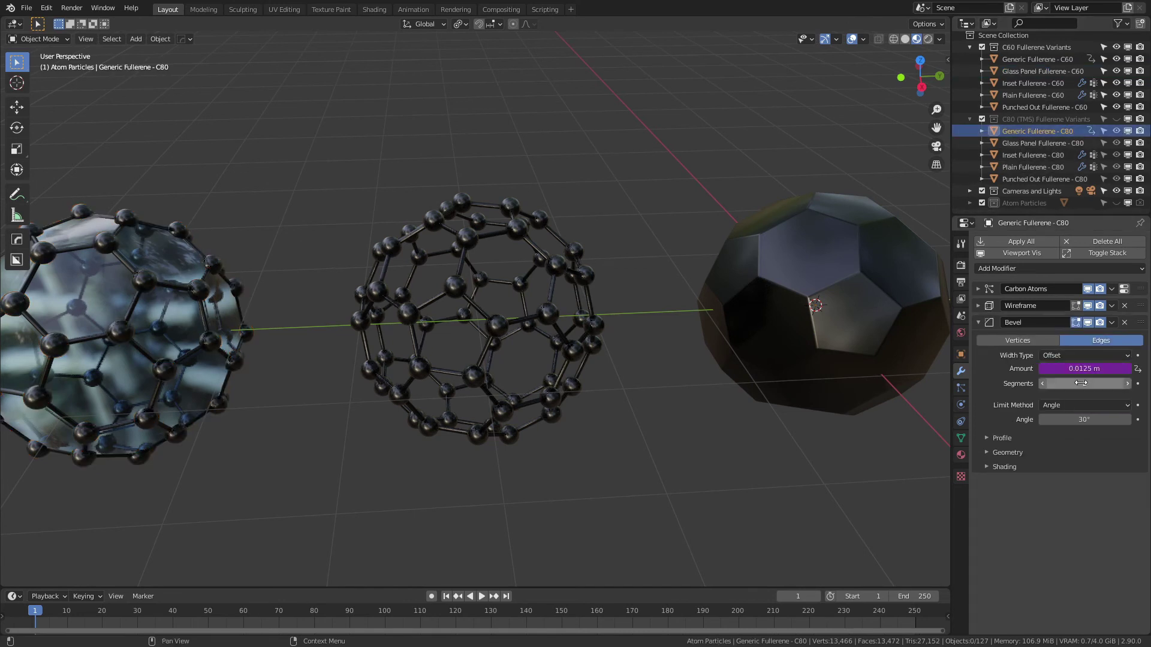
pyautogui.click(1030, 147)
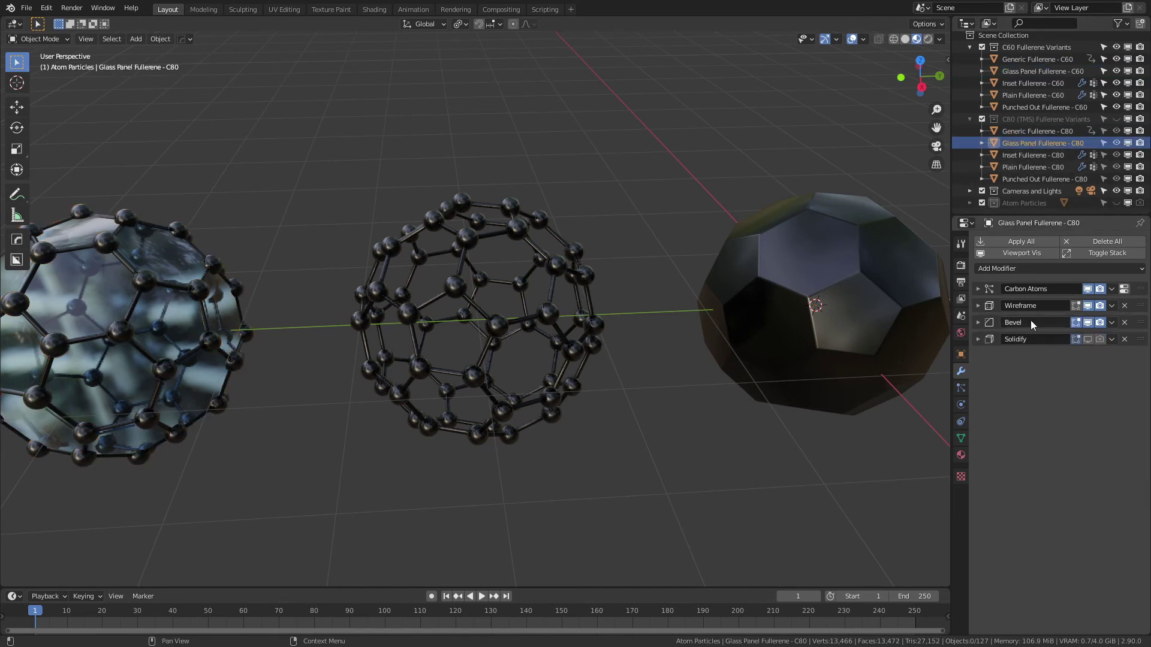
pyautogui.click(978, 323)
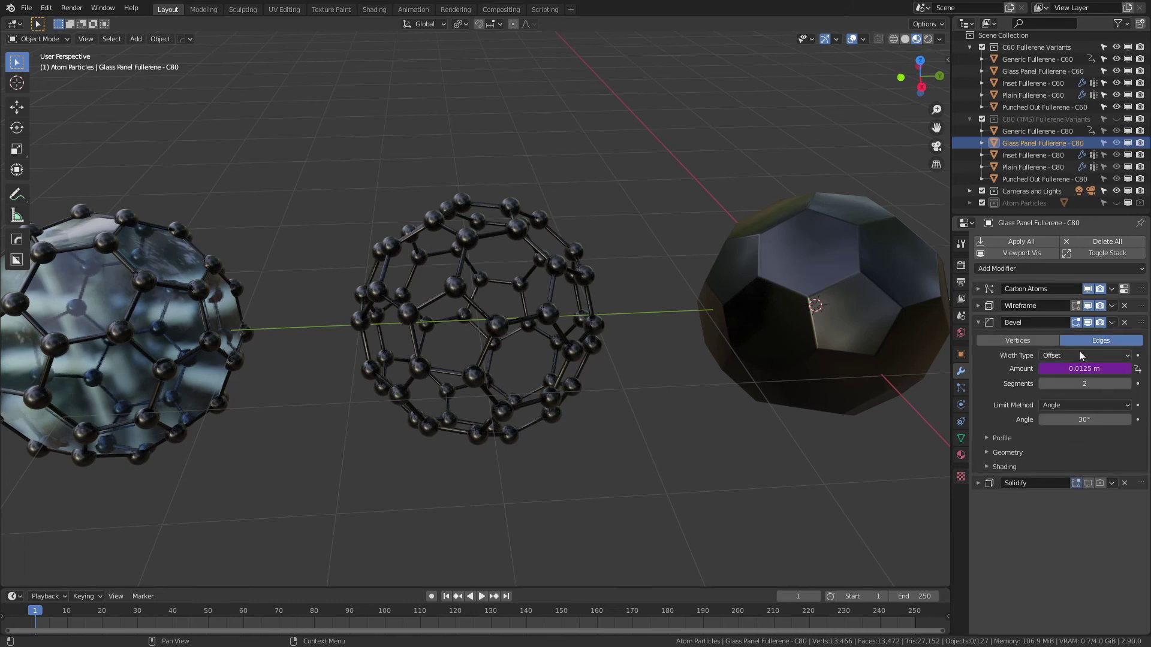
pyautogui.click(538, 315)
pyautogui.scroll(7, 552, 343)
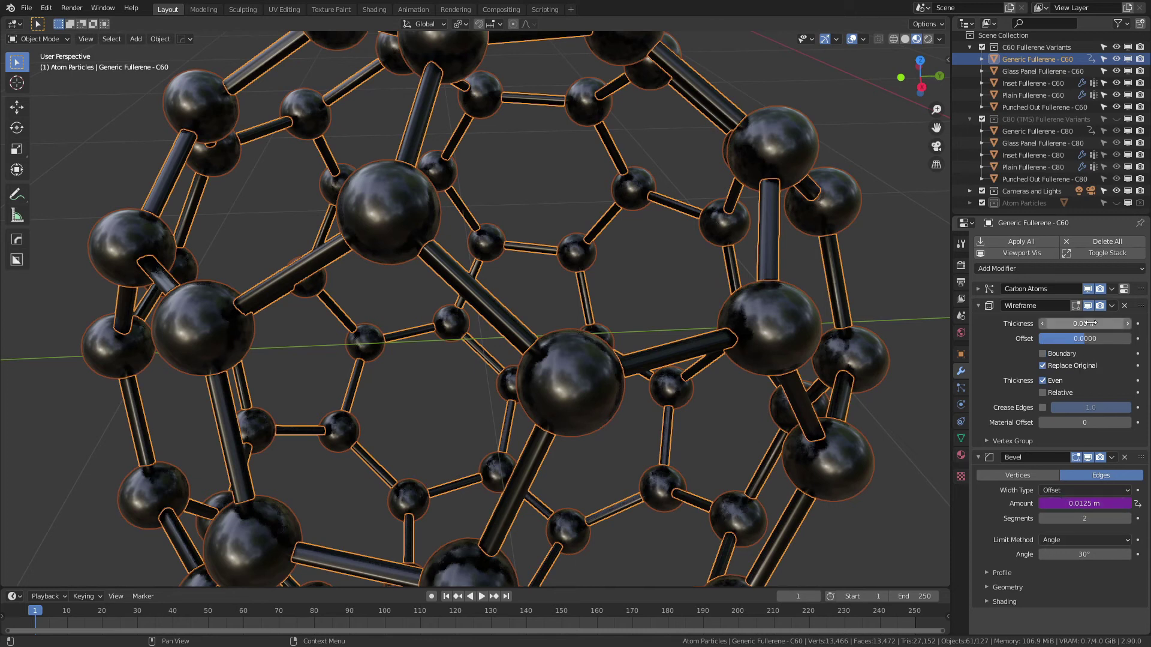
# Drag Wireframe Thickness to watch the bevel follow, then reset it to 0.05 m (Bevel 0.0125 m)
pyautogui.moveTo(1089, 323); pyautogui.dragTo(1121, 323)
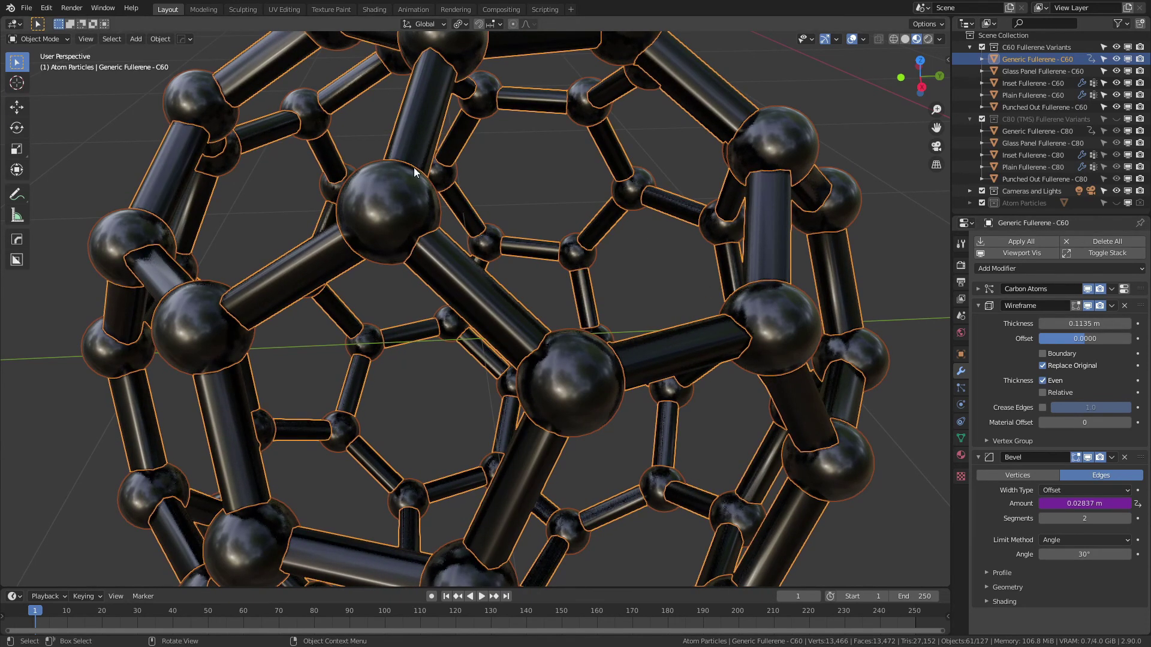
pyautogui.scroll(-4, 414, 168)
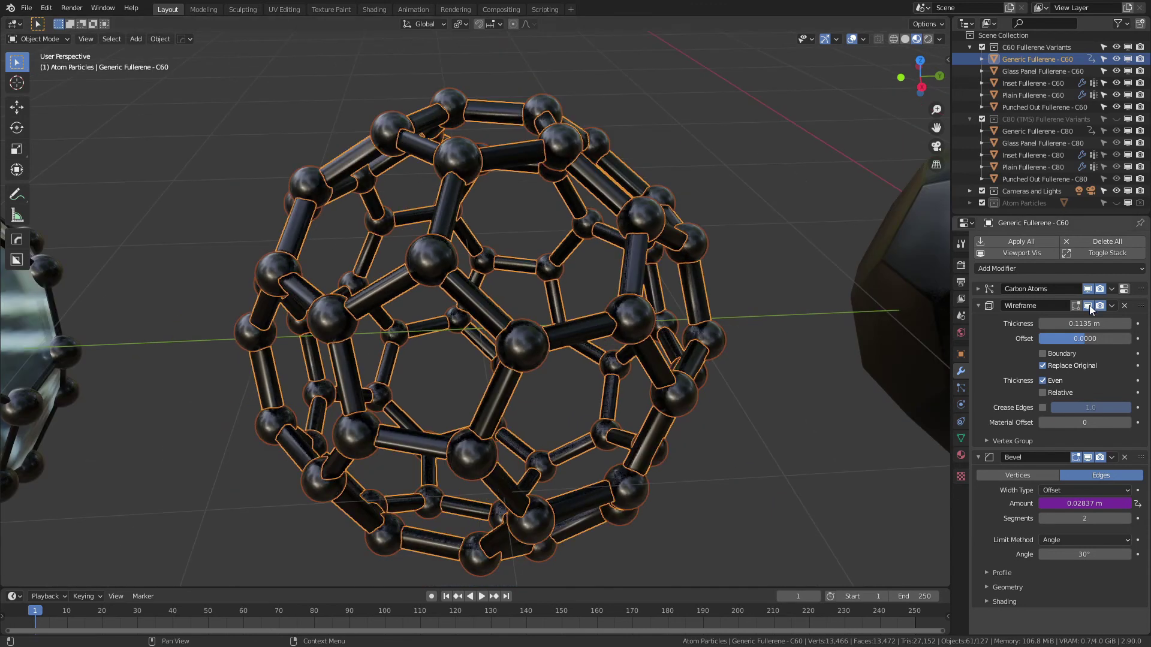
pyautogui.click(1085, 323)
pyautogui.write('0.05')
pyautogui.press('Return')
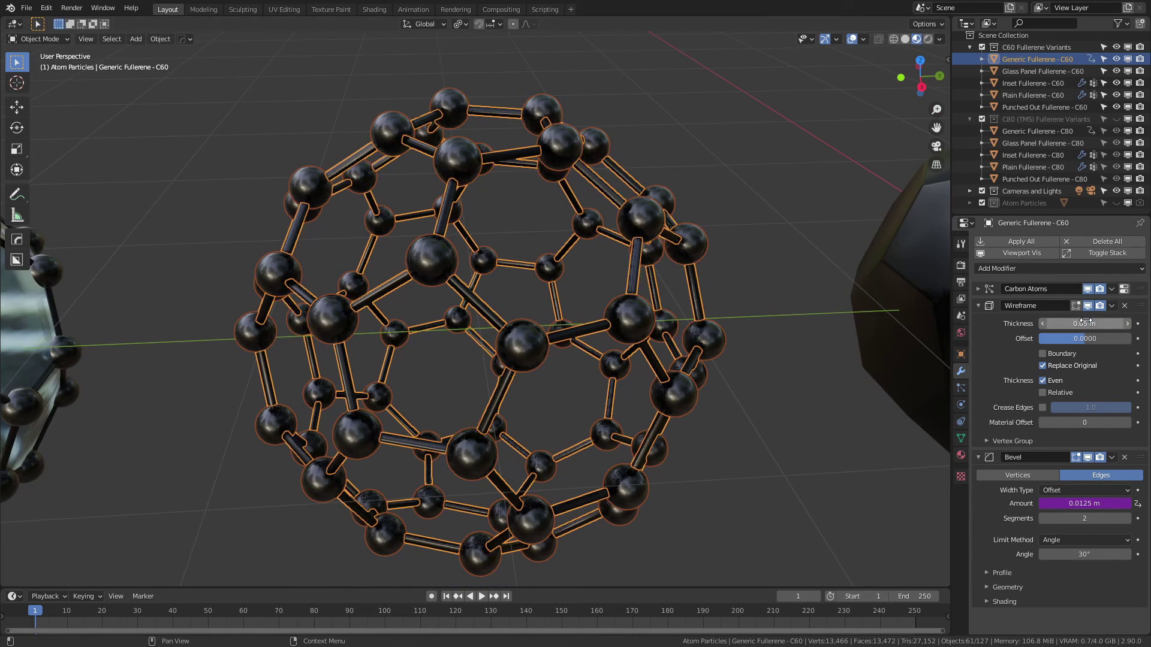
pyautogui.click(822, 256)
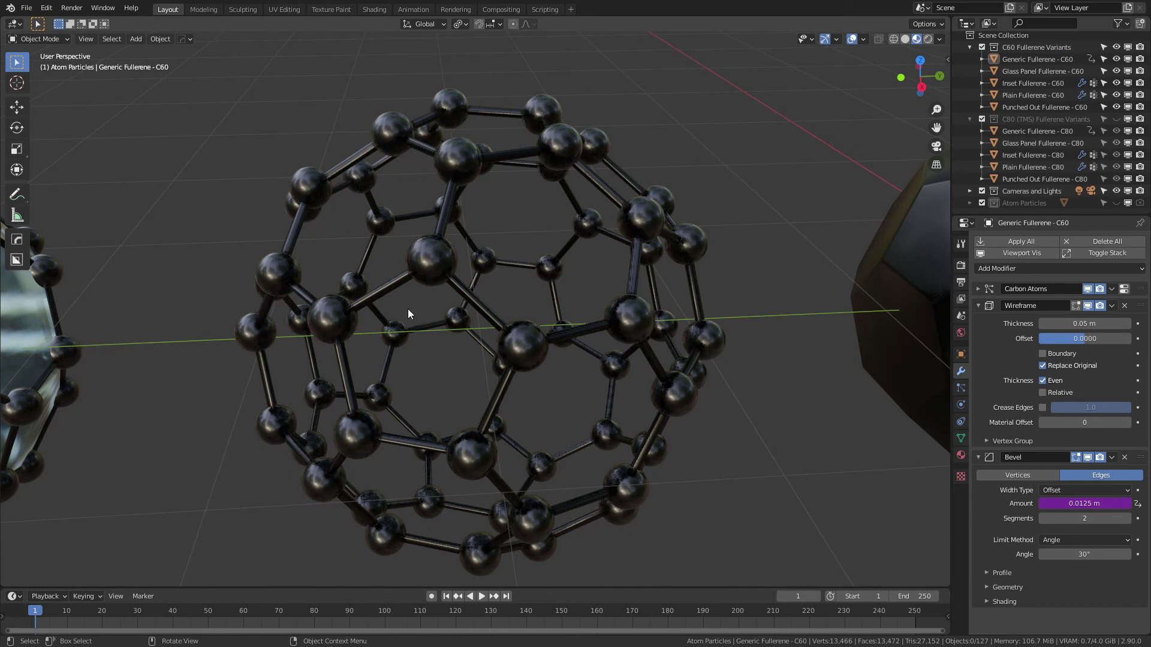
pyautogui.scroll(-5, 408, 309)
# Frame the fullerene row through the scene camera, then collapse the C80 and C60 variant collections
pyautogui.scroll(-1, 620, 380)
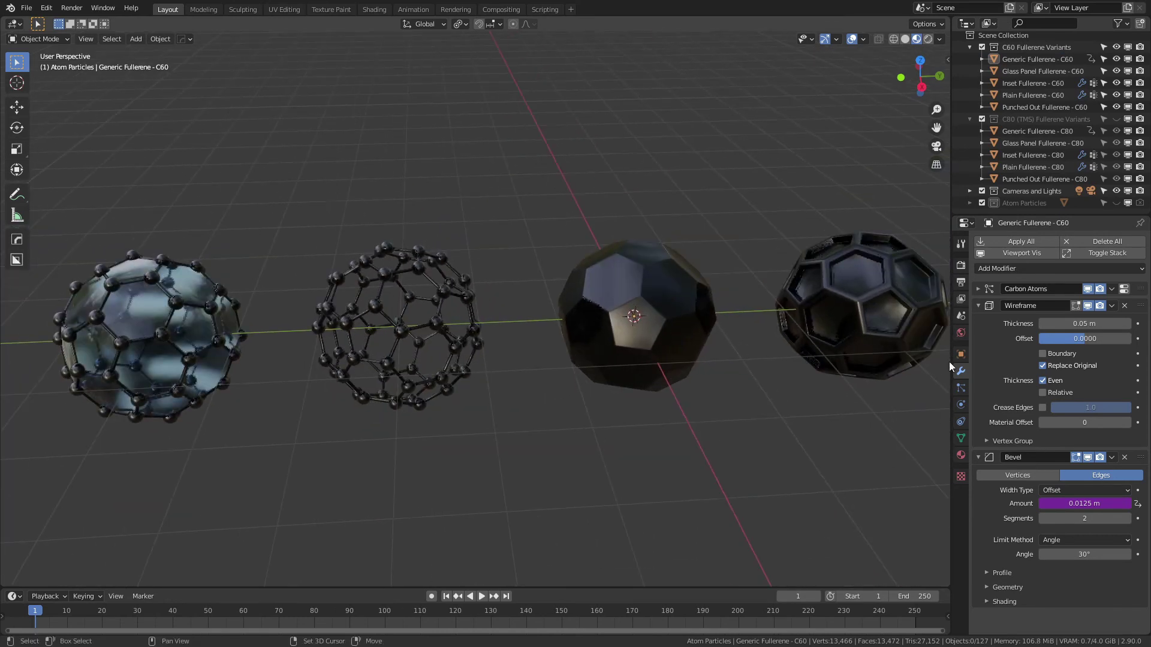
pyautogui.scroll(-2, 663, 405)
pyautogui.keyDown('shift'); pyautogui.moveTo(637, 404); pyautogui.dragTo(520, 437, button='middle'); pyautogui.keyUp('shift')
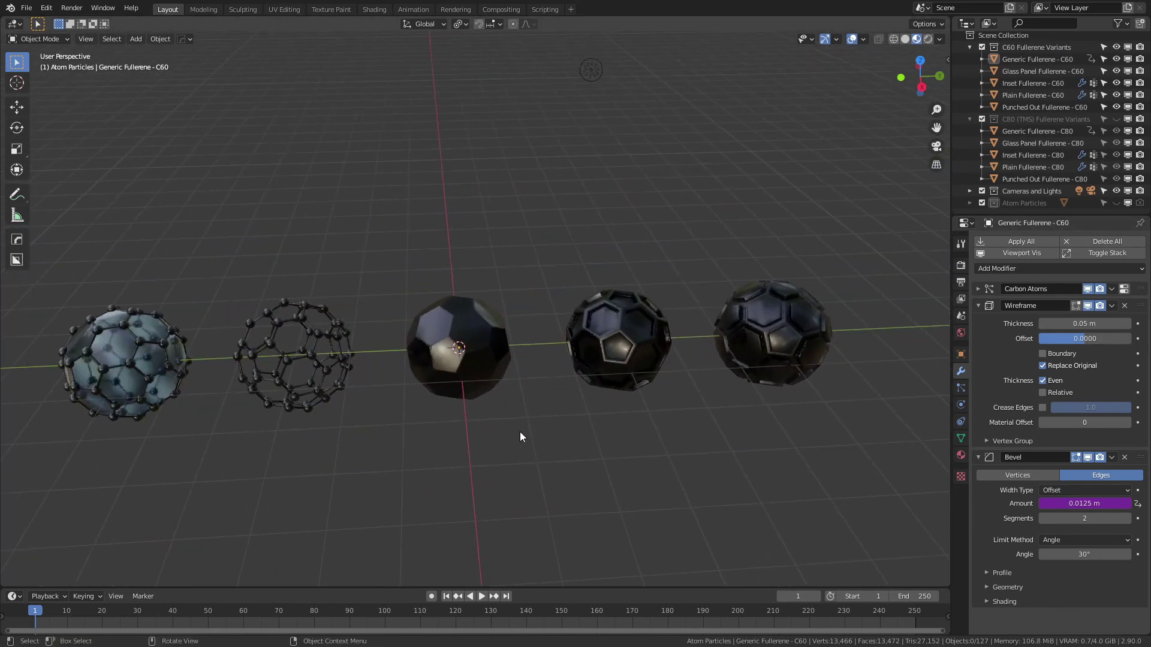
pyautogui.press('KP_0')
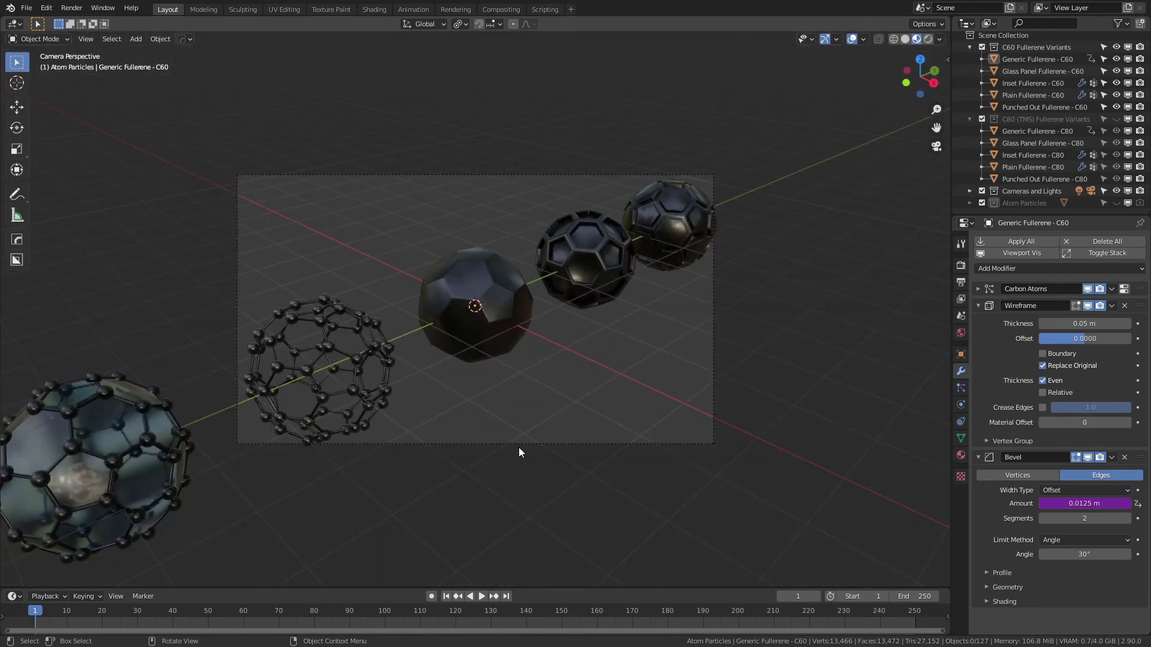
pyautogui.keyDown('shift'); pyautogui.moveTo(40, 451); pyautogui.dragTo(283, 393, button='middle'); pyautogui.keyUp('shift')
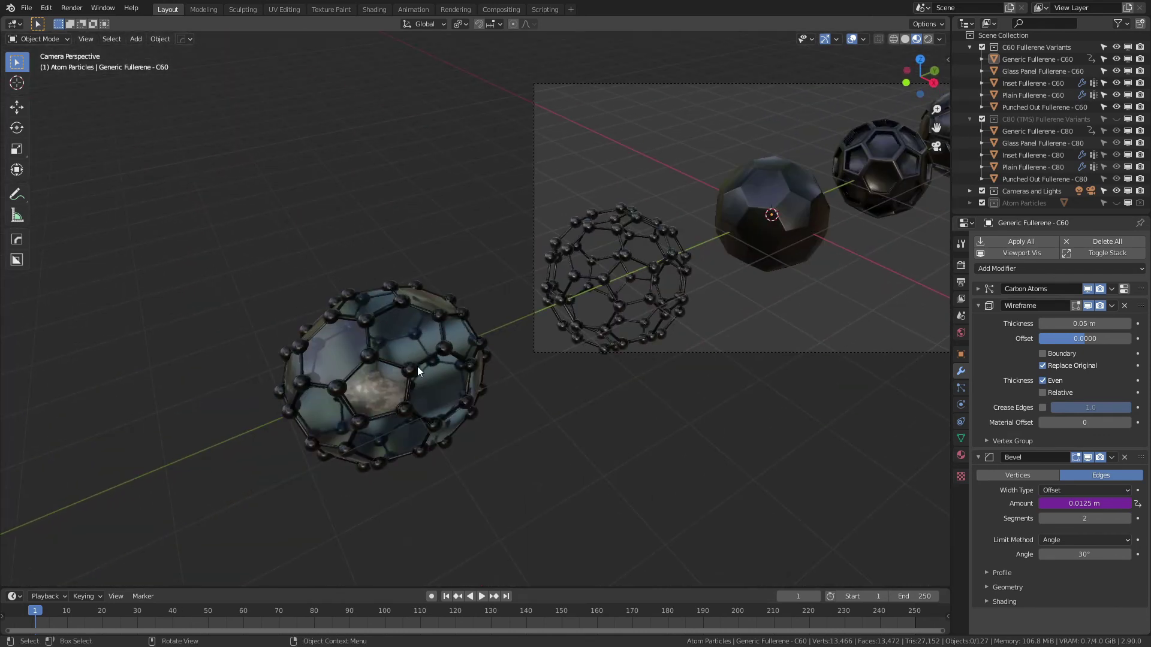
pyautogui.keyDown('shift'); pyautogui.moveTo(804, 298); pyautogui.dragTo(652, 345, button='middle'); pyautogui.keyUp('shift')
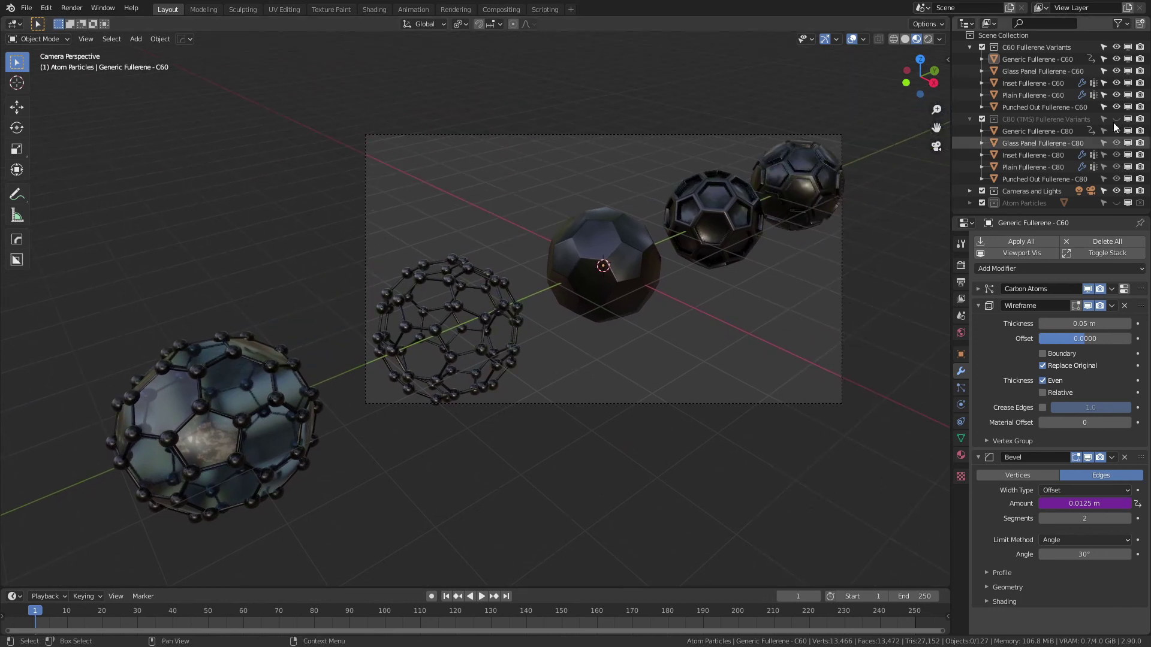
pyautogui.click(969, 119)
pyautogui.click(969, 51)
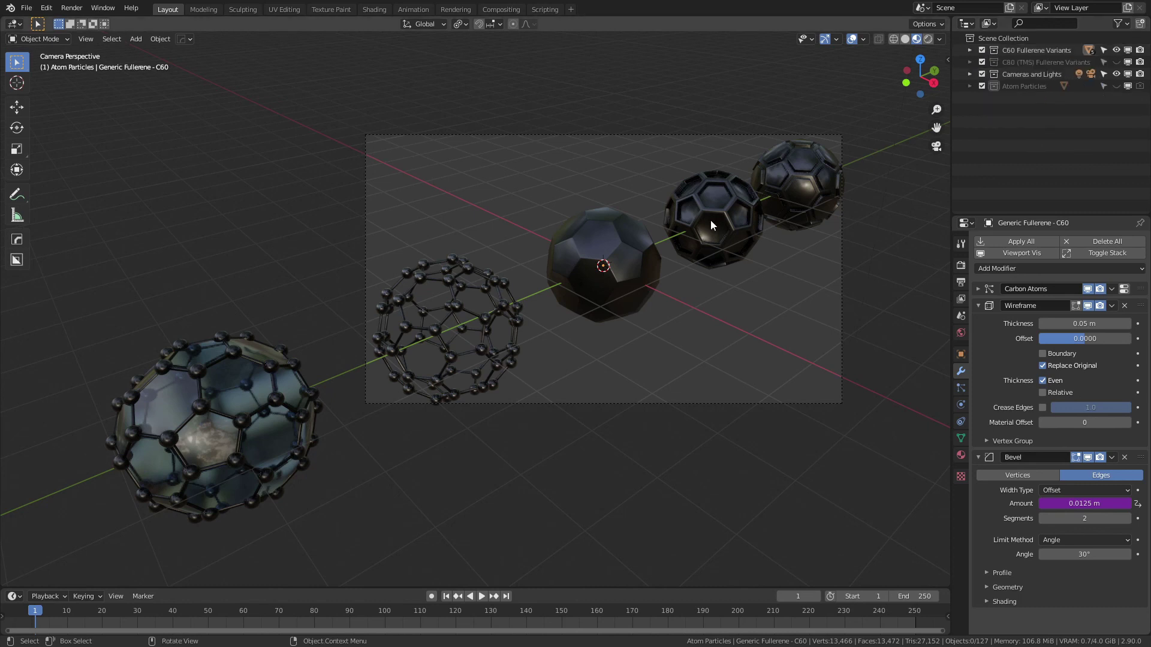